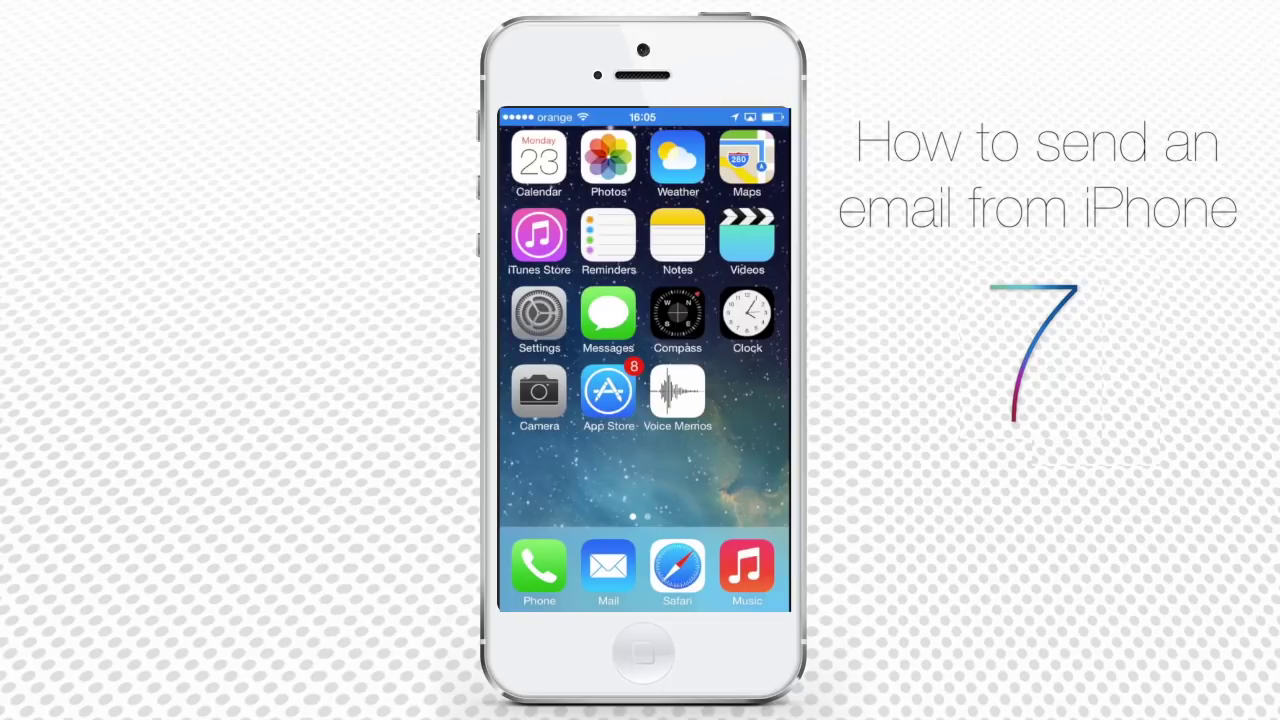
Open Mail and look through the VIP and Unread mailboxes
click(608, 566)
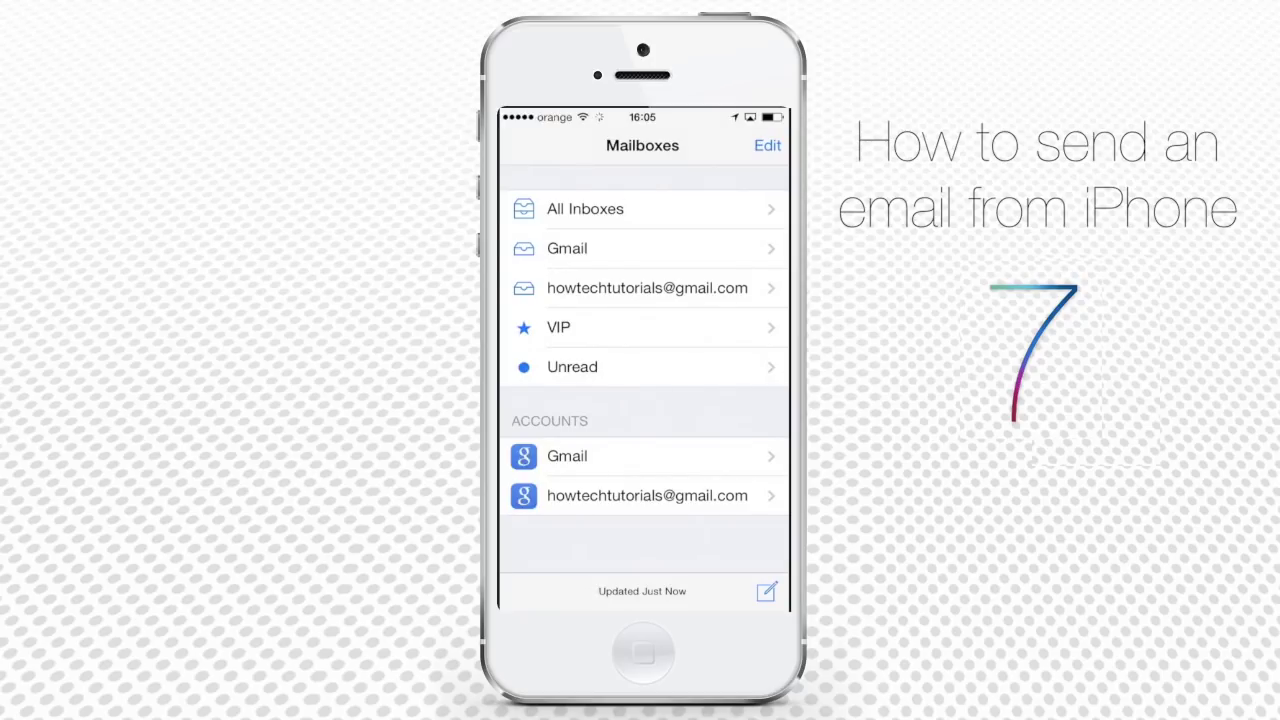
click(558, 327)
click(550, 145)
click(572, 367)
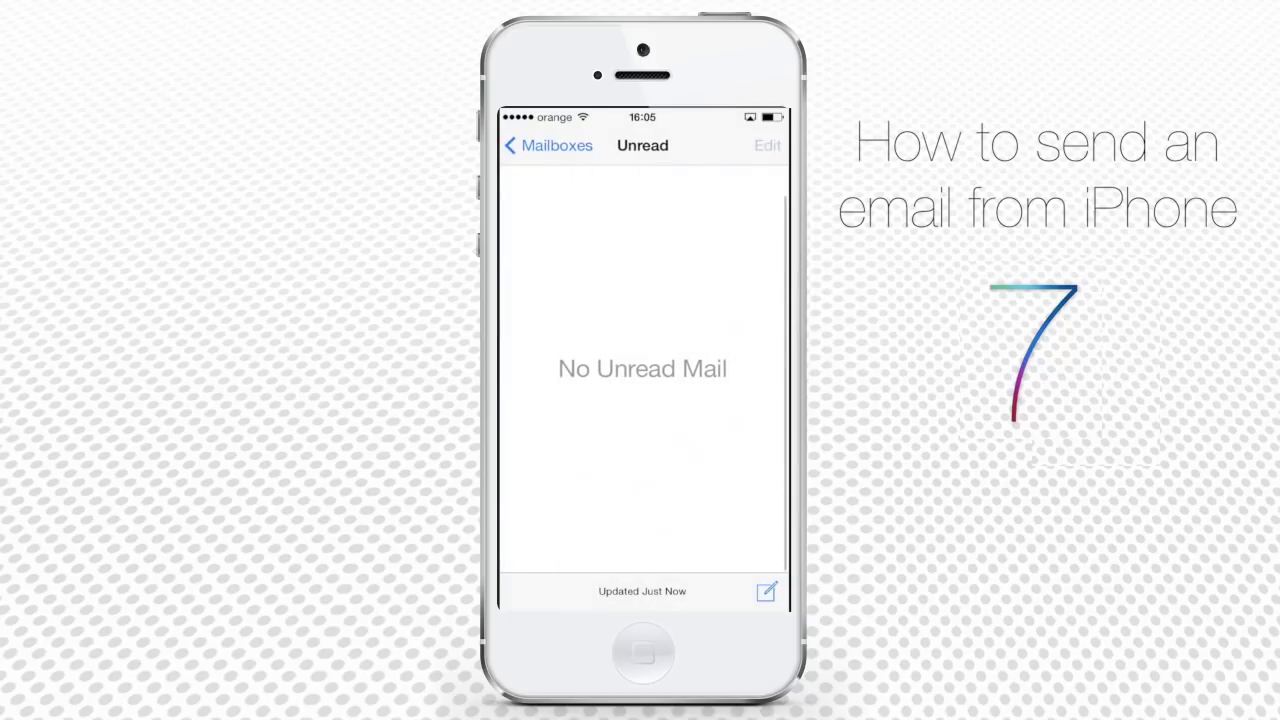
click(550, 145)
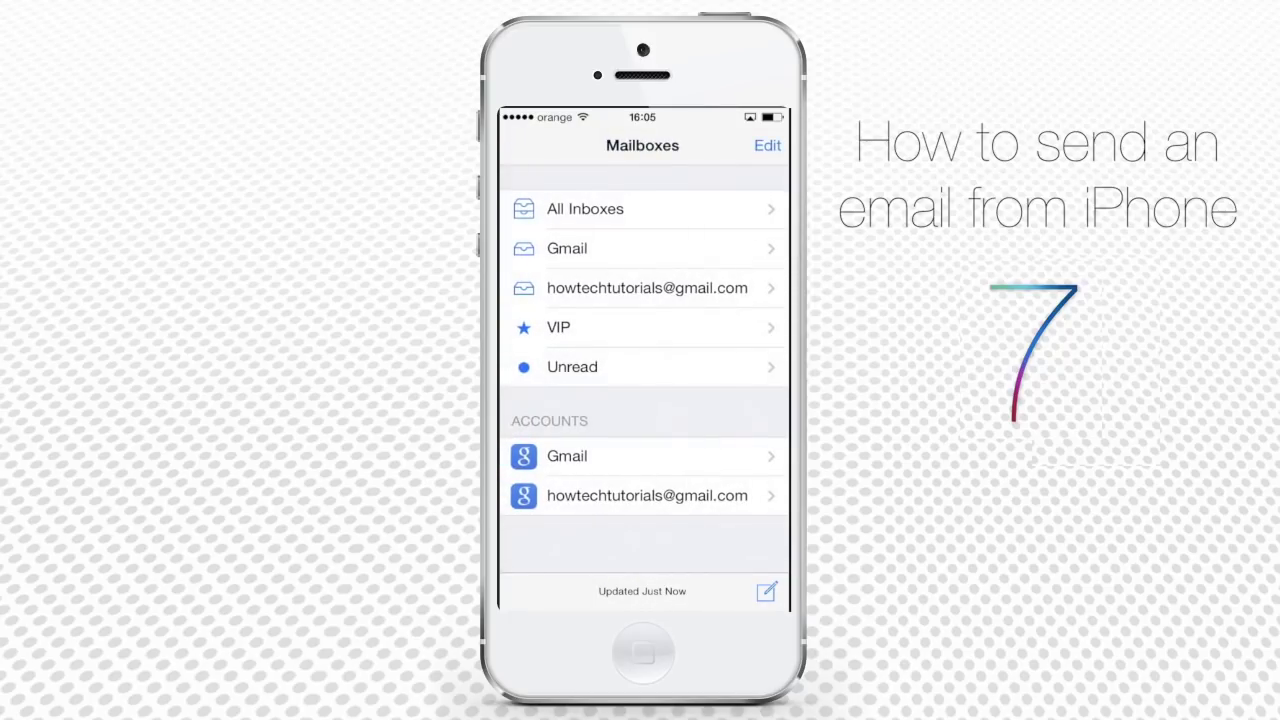
Browse the Gmail and second account's folder lists, ending back at Mailboxes
click(567, 456)
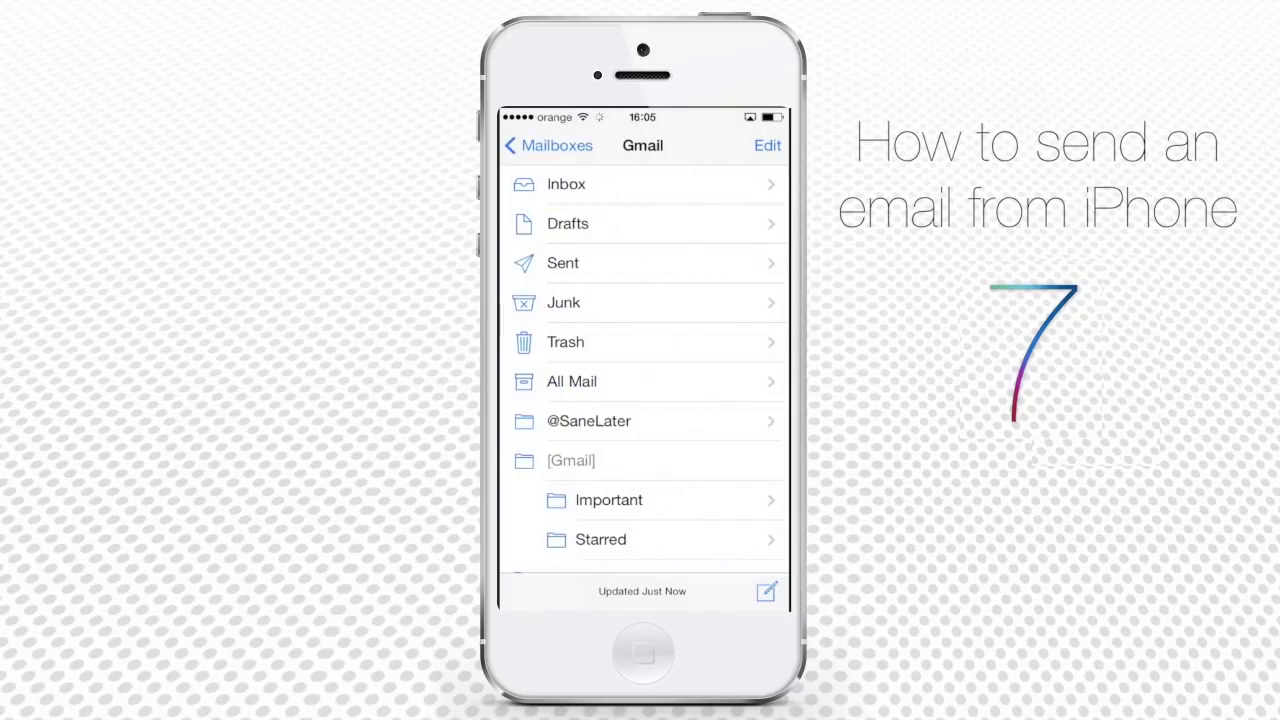
scroll(643, 380, down, 5)
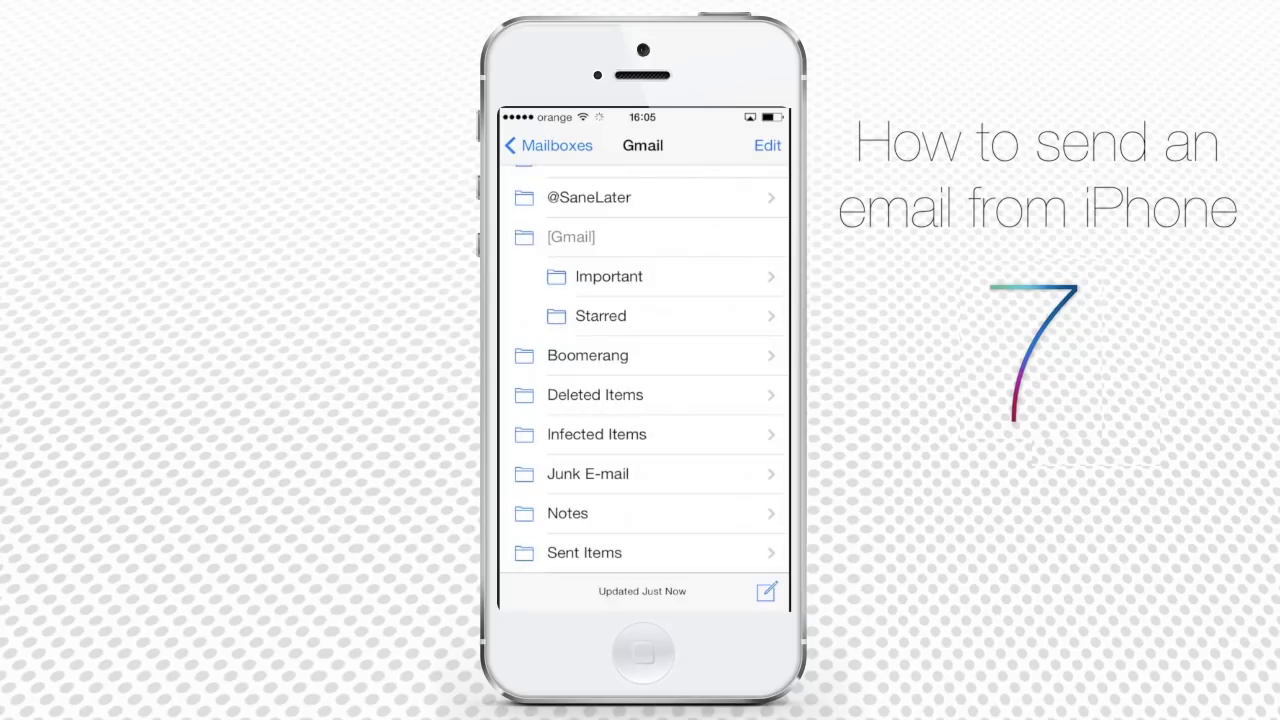
click(550, 145)
click(600, 494)
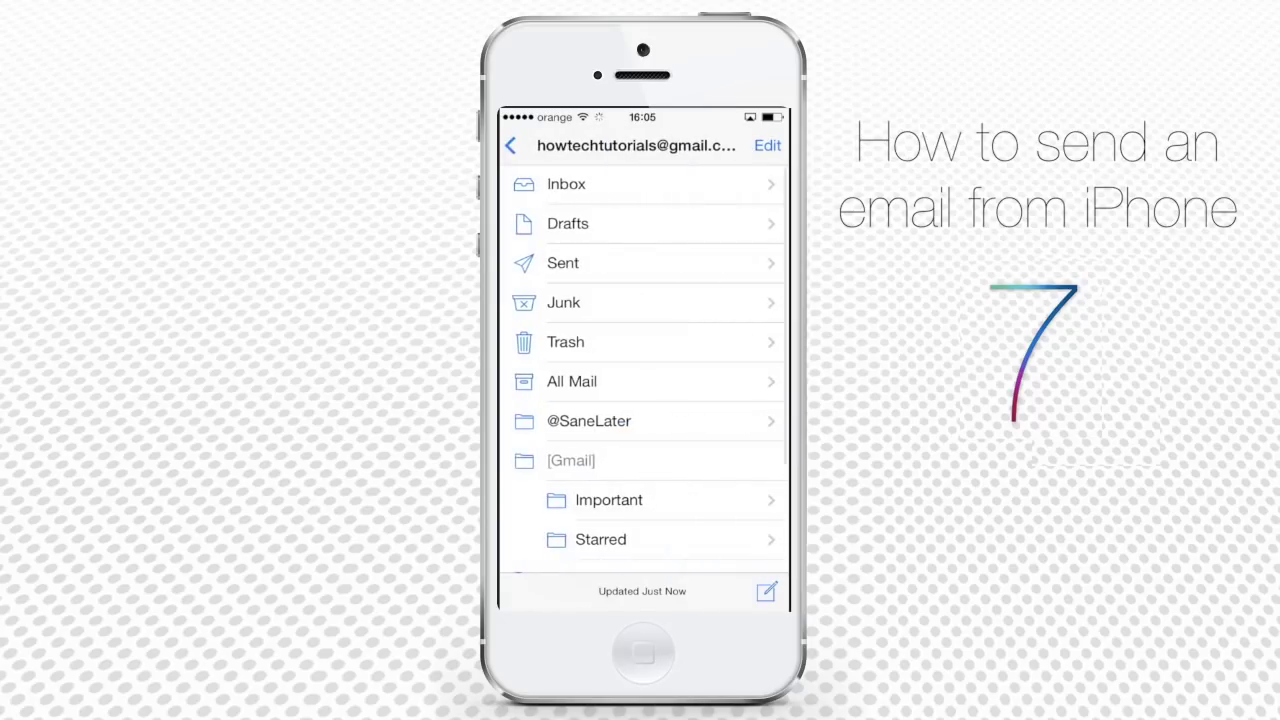
scroll(643, 380, down, 5)
click(510, 145)
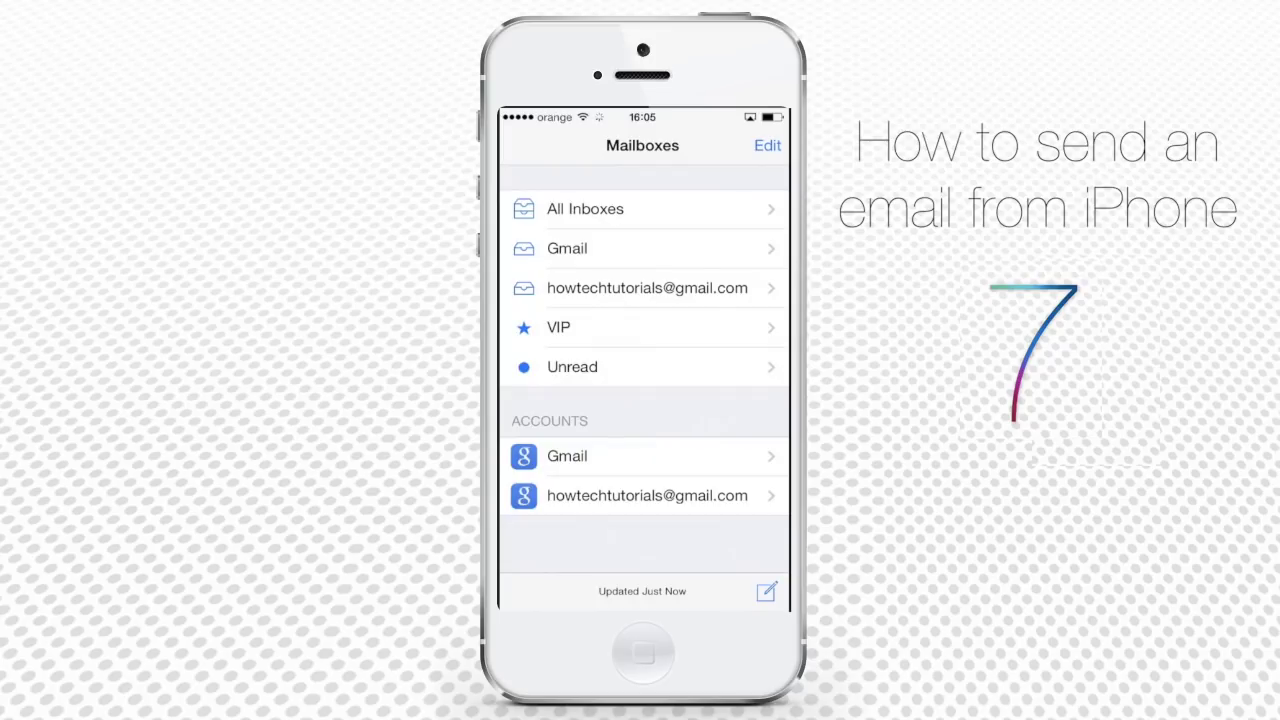
Start a new message, expand Cc/Bcc/From, and add a contact as the To recipient
click(766, 591)
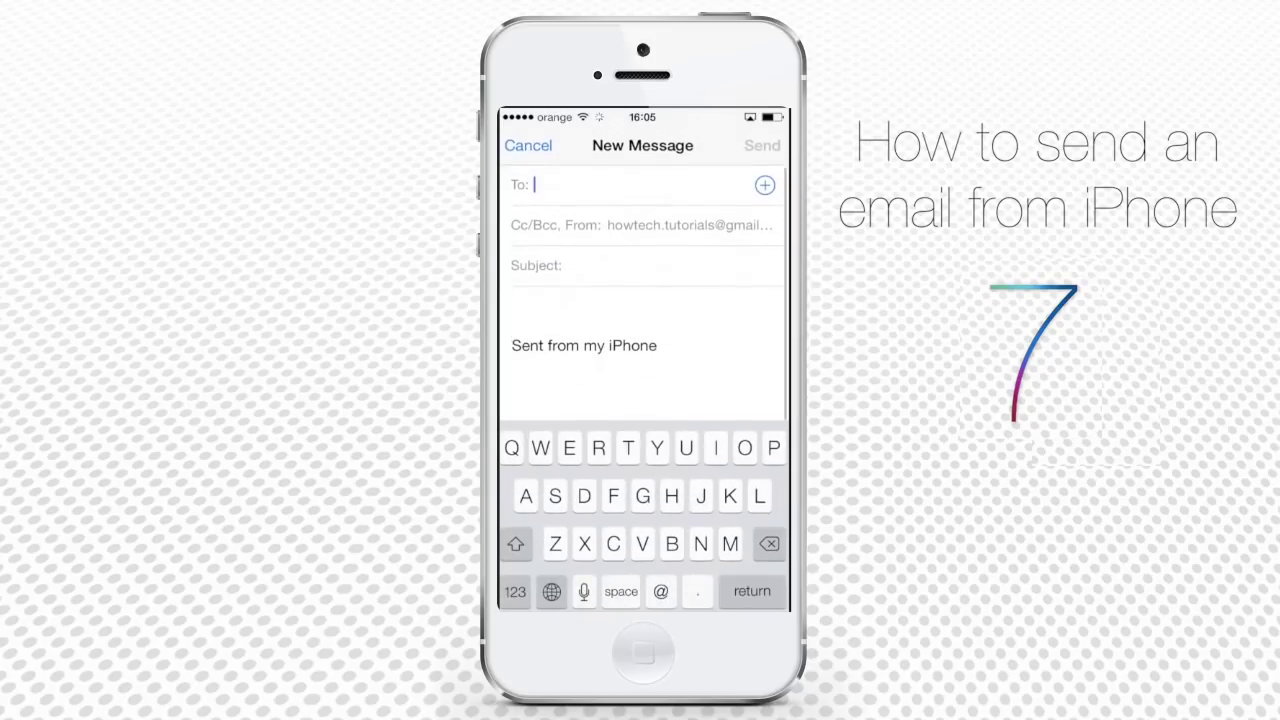
click(560, 225)
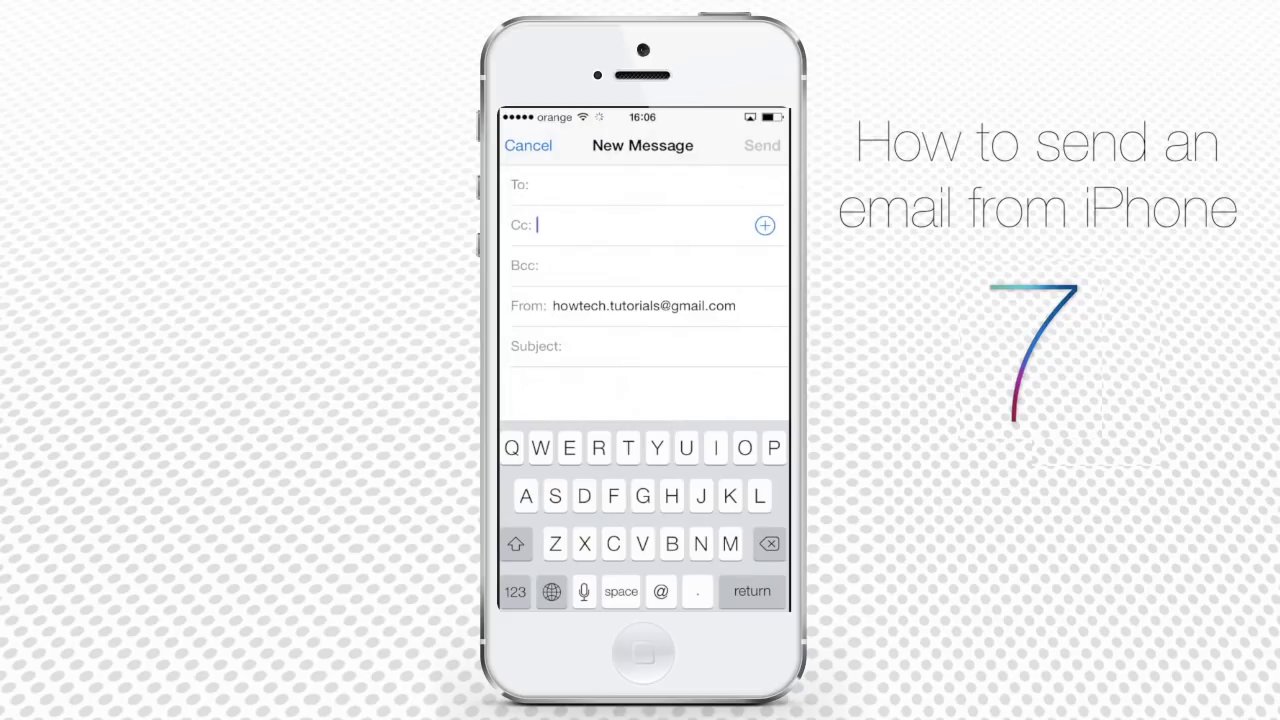
click(764, 225)
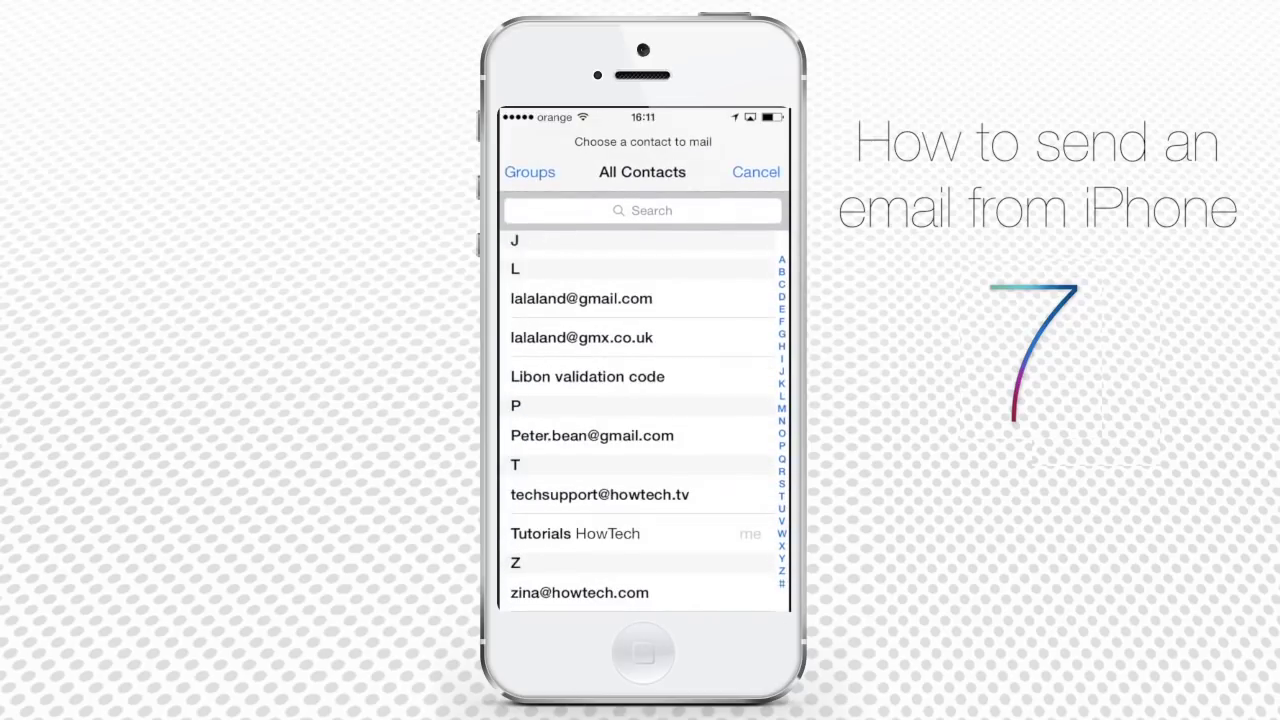
click(592, 435)
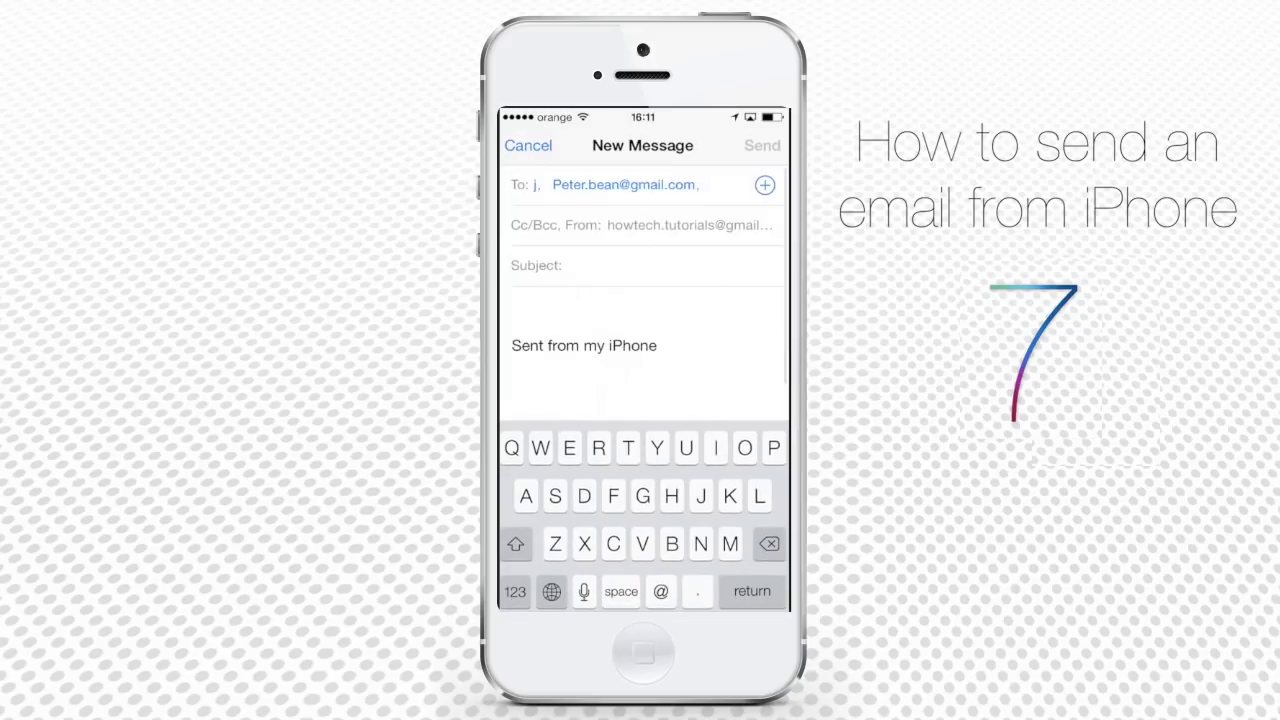
Enter the subject 'Party at my place' and a greeting to the recipient
text(Party at my place)
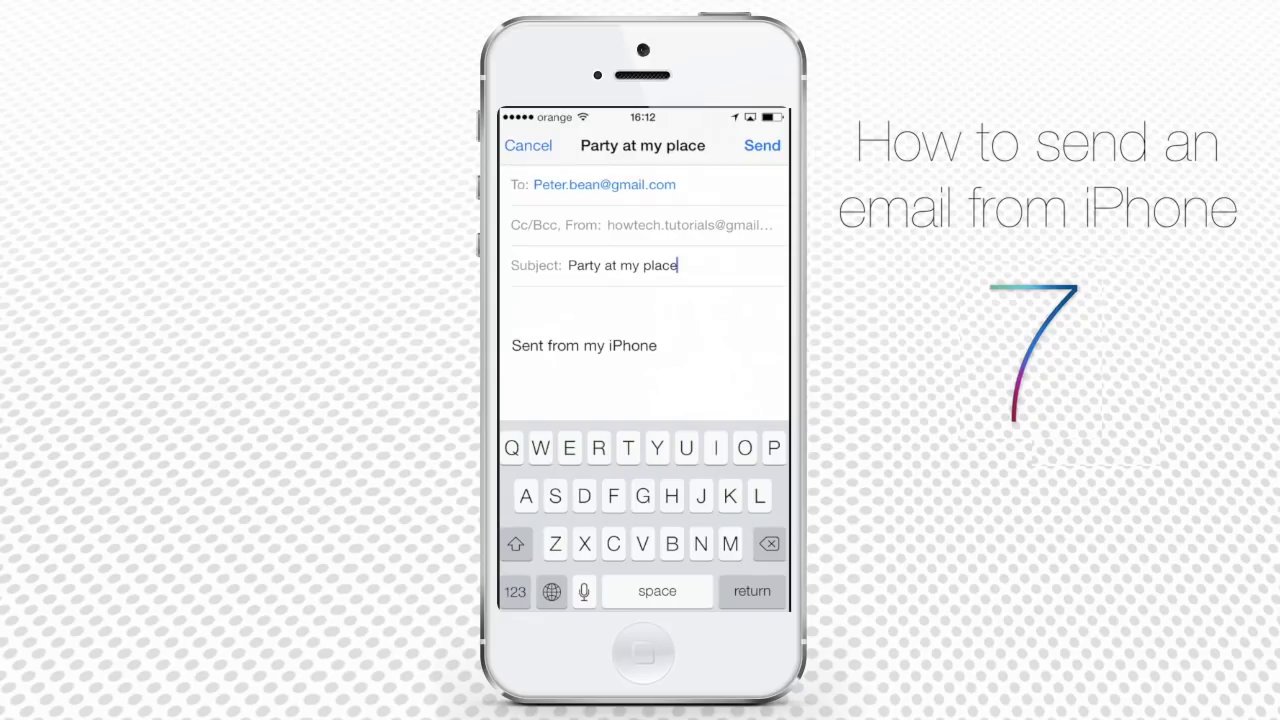
key(Return)
text(Hey Peter!)
key(BackSpace)
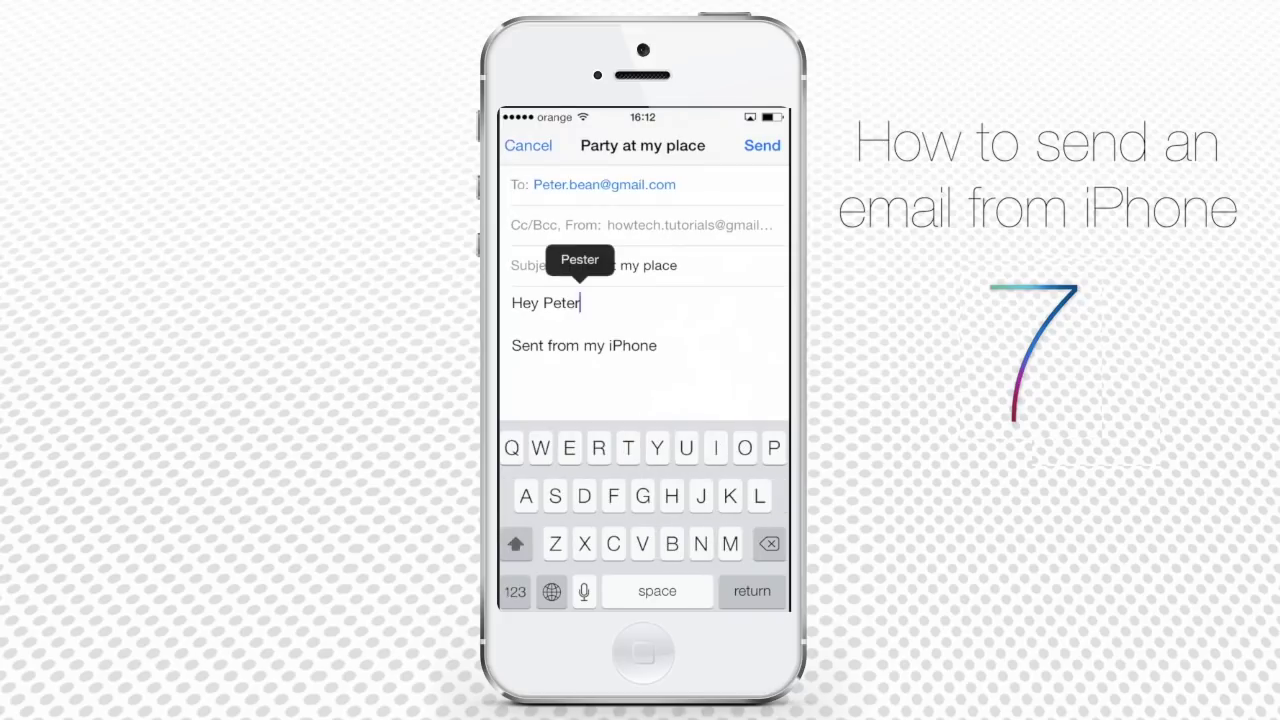
Write the body: 'We have a party this Sunday, starting at 8'
text(!)
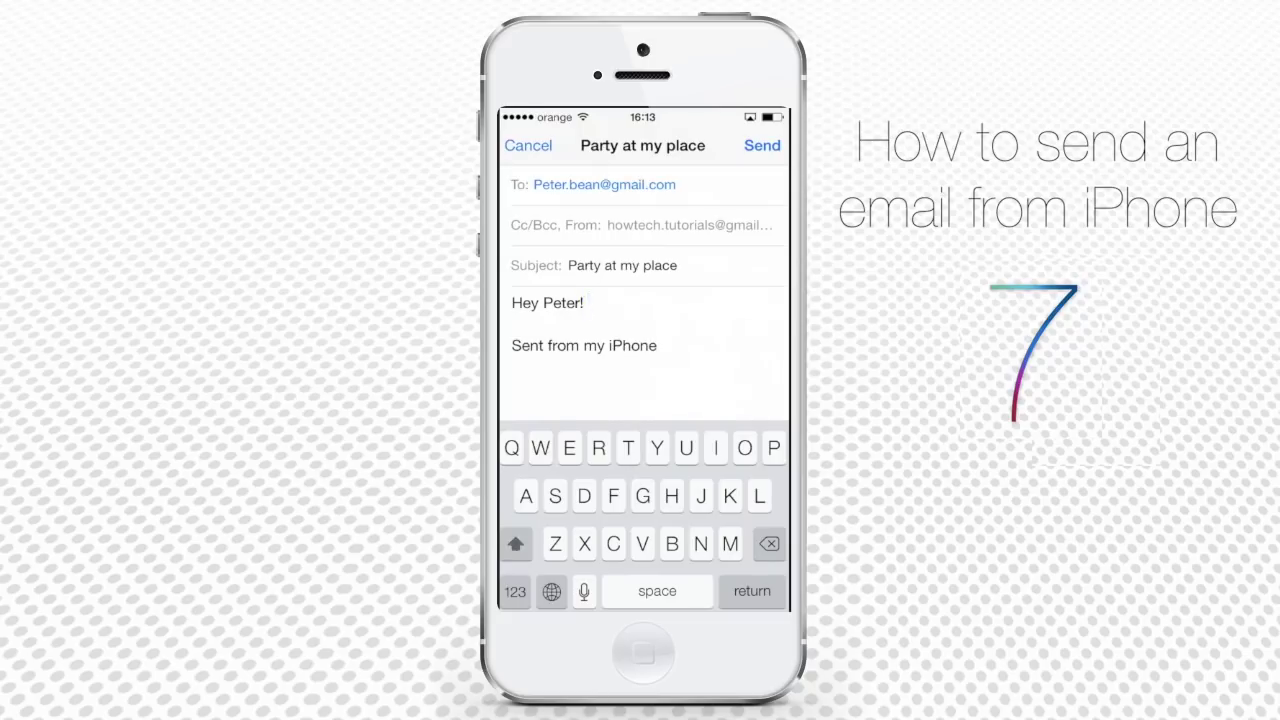
text( We have tg)
key(BackSpace)
key(BackSpace)
text(a party this)
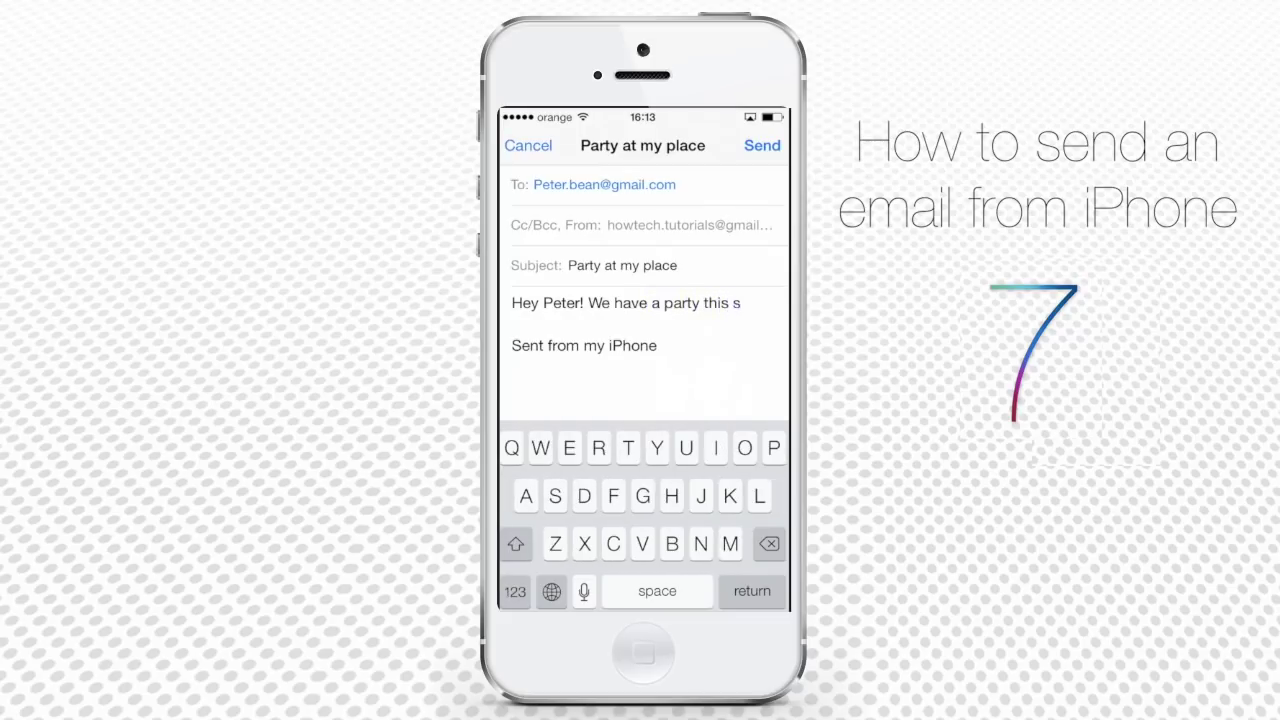
text( Sunday, starting at)
click(515, 591)
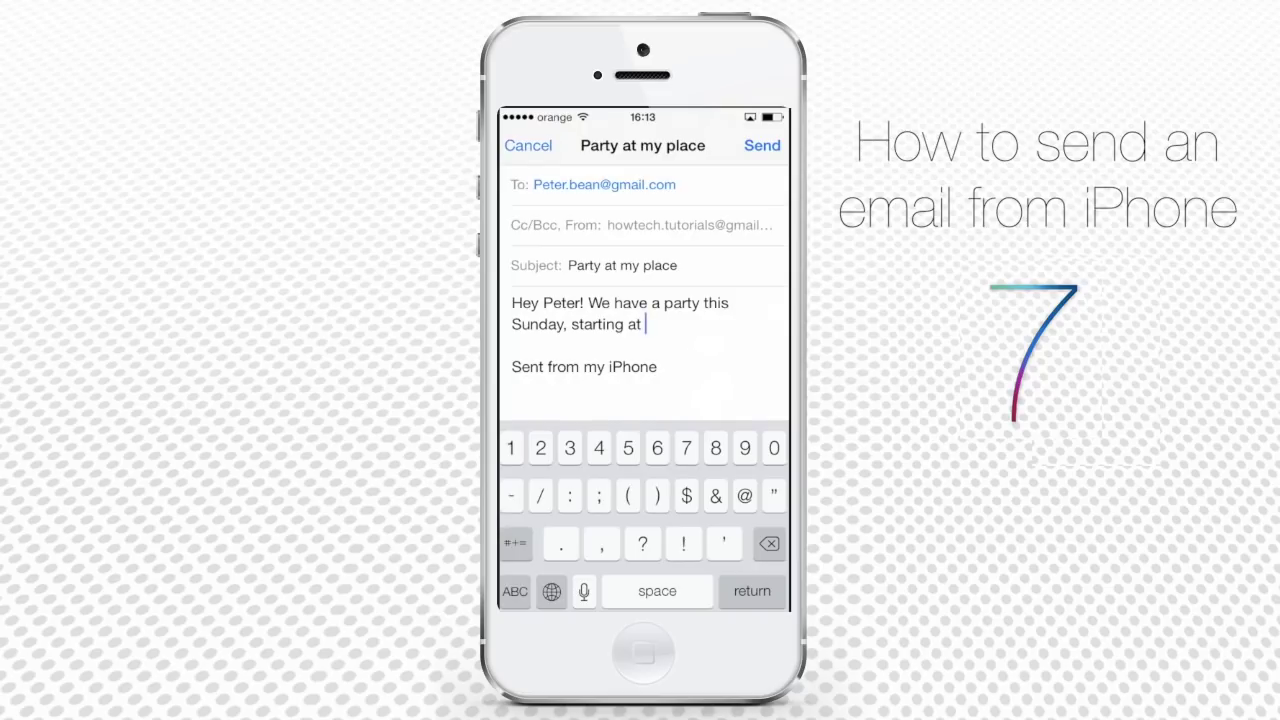
text(8)
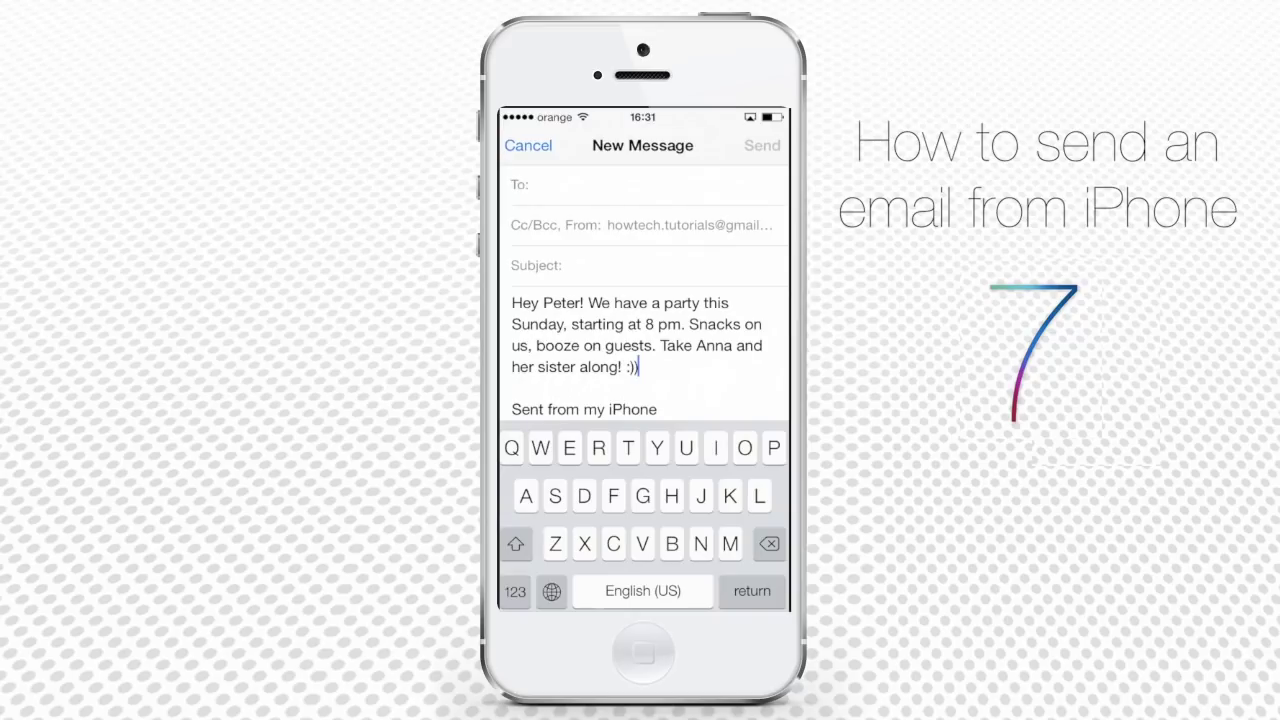
Type かさ with the Japanese keyboard, then delete the stray characters
click(551, 591)
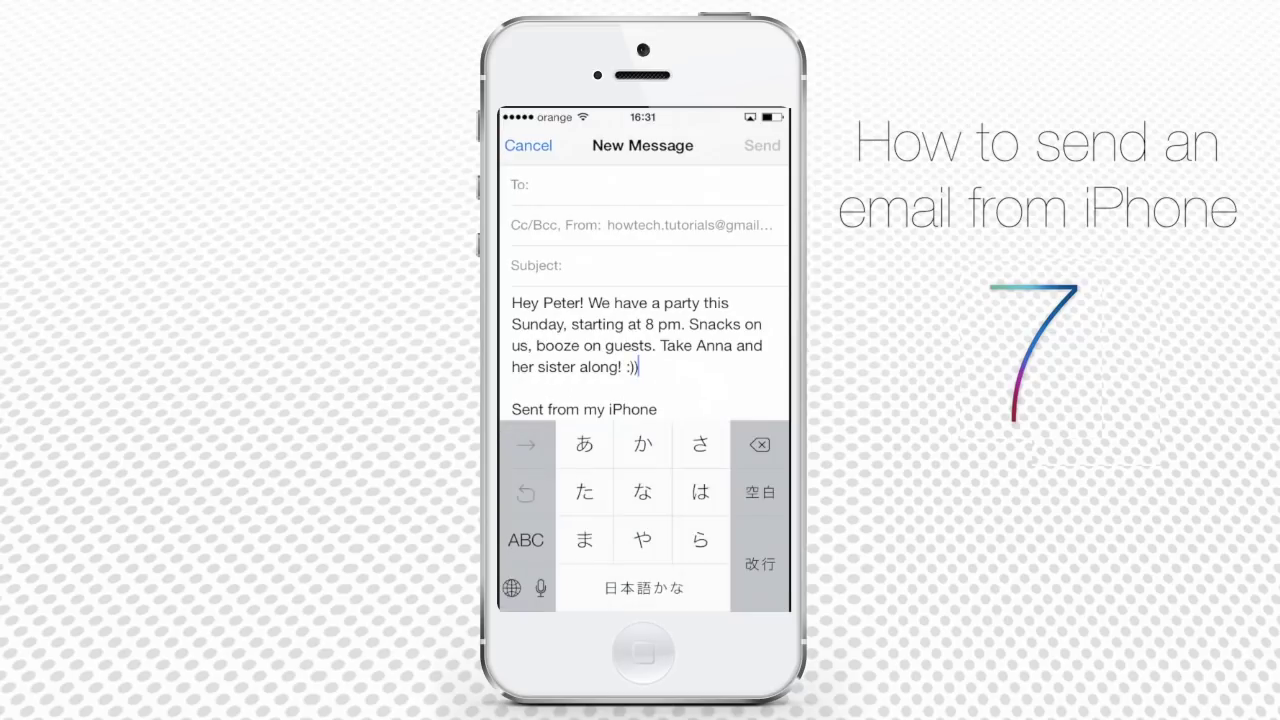
text(かさ)
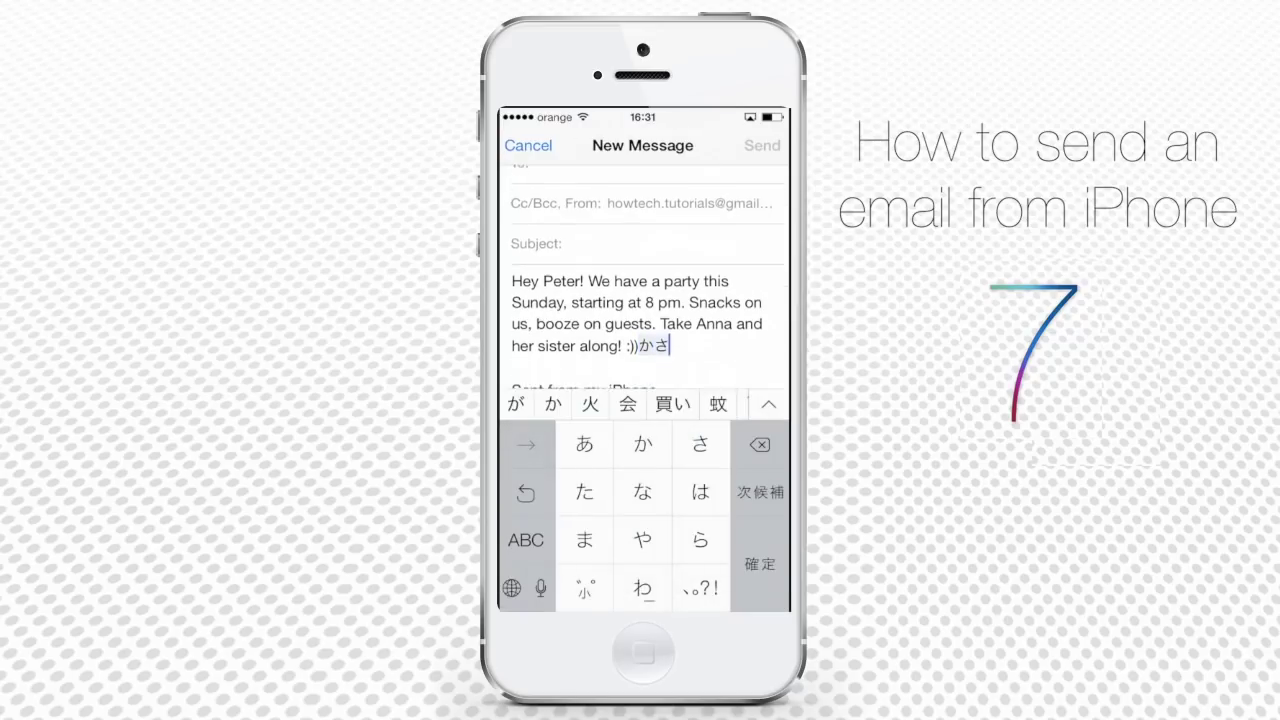
click(512, 588)
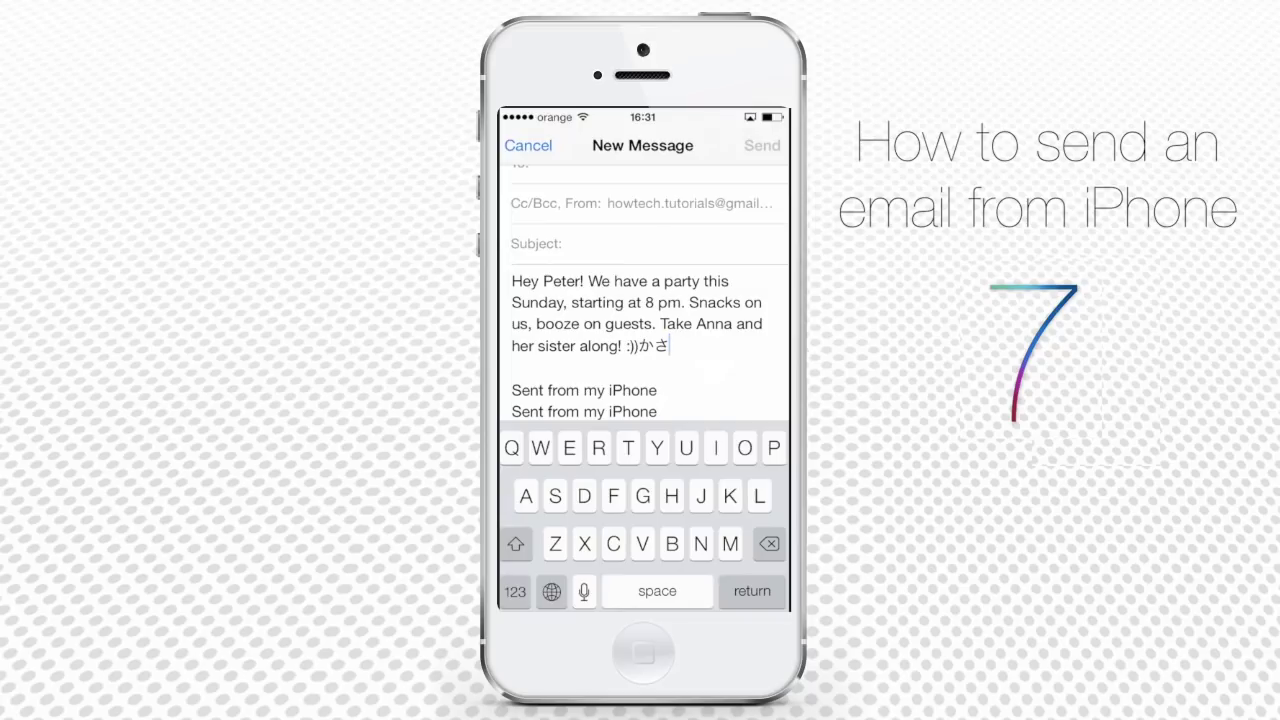
key(BackSpace)
key(BackSpace)
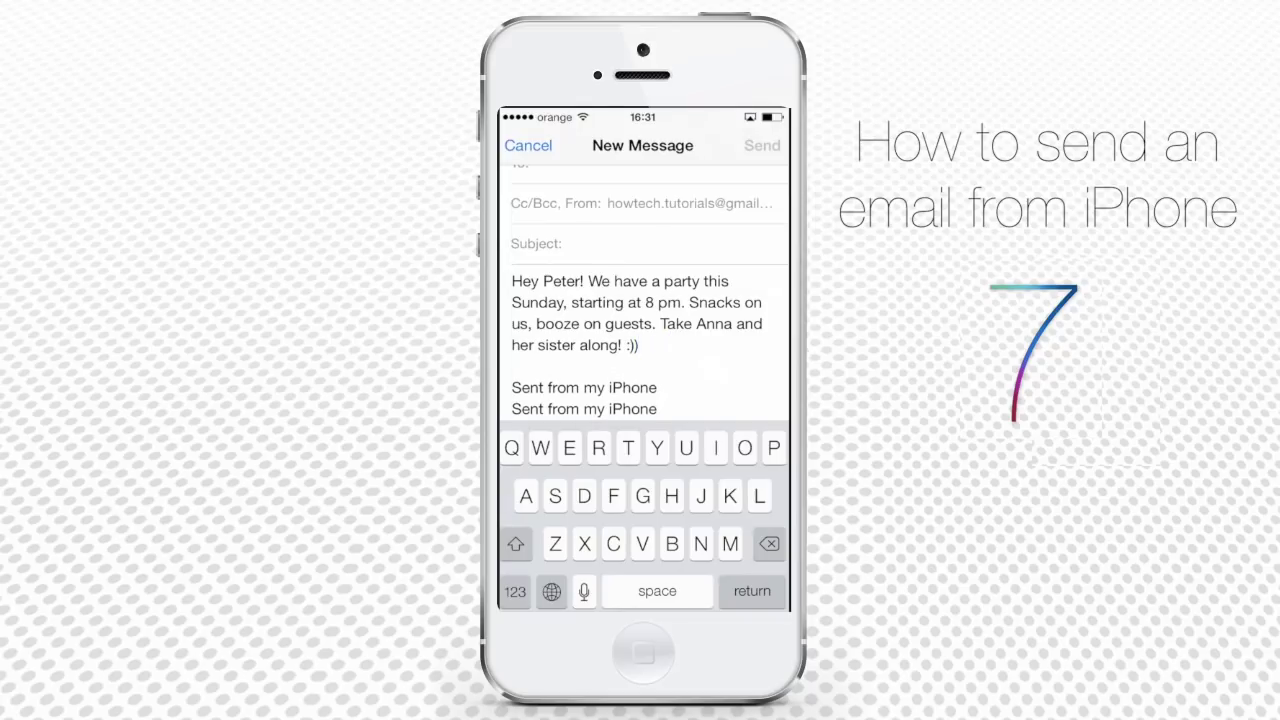
Delete the duplicate signature and add a blank line before 'Sent from my iPhone'
click(657, 409)
key(BackSpace)
key(BackSpace)
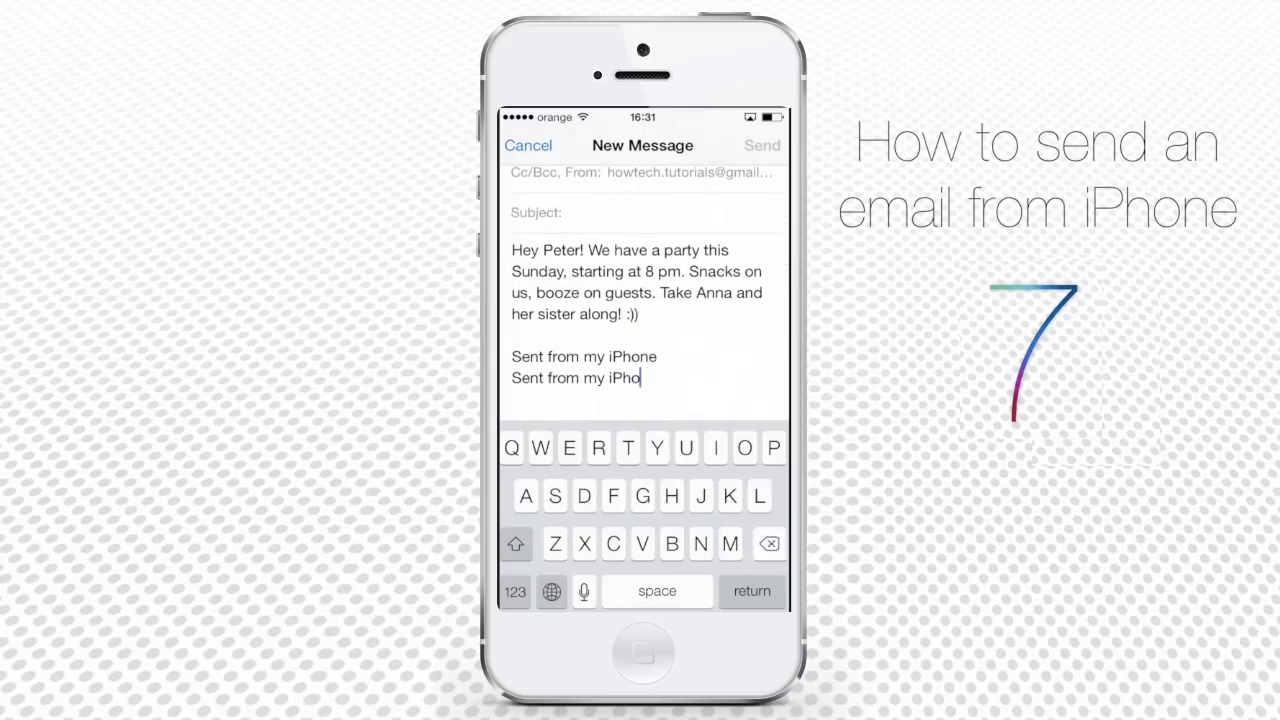
key(BackSpace)
key(BackSpace)
key(BackSpace)
key(BackSpace)
key(BackSpace)
key(BackSpace)
key(BackSpace)
key(BackSpace)
key(BackSpace)
key(BackSpace)
key(BackSpace)
key(BackSpace)
key(BackSpace)
key(BackSpace)
key(BackSpace)
key(BackSpace)
click(640, 314)
key(Return)
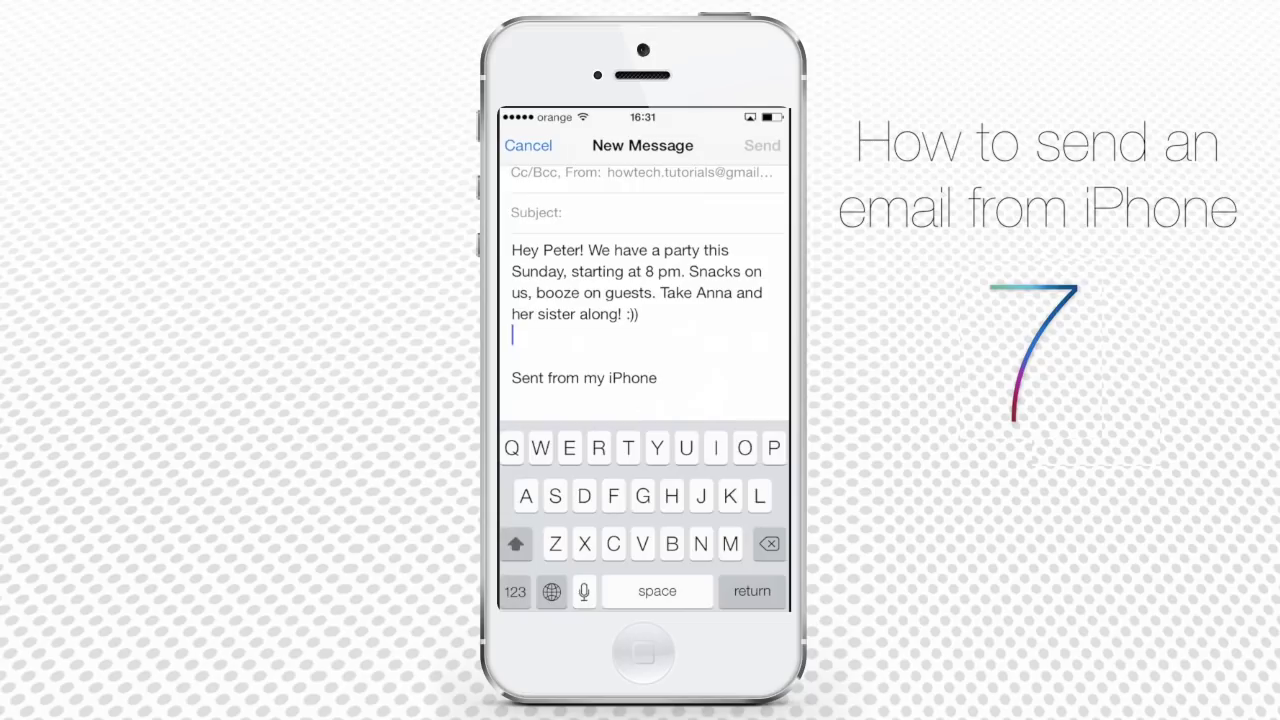
Try dictation, then send the party invitation
click(584, 591)
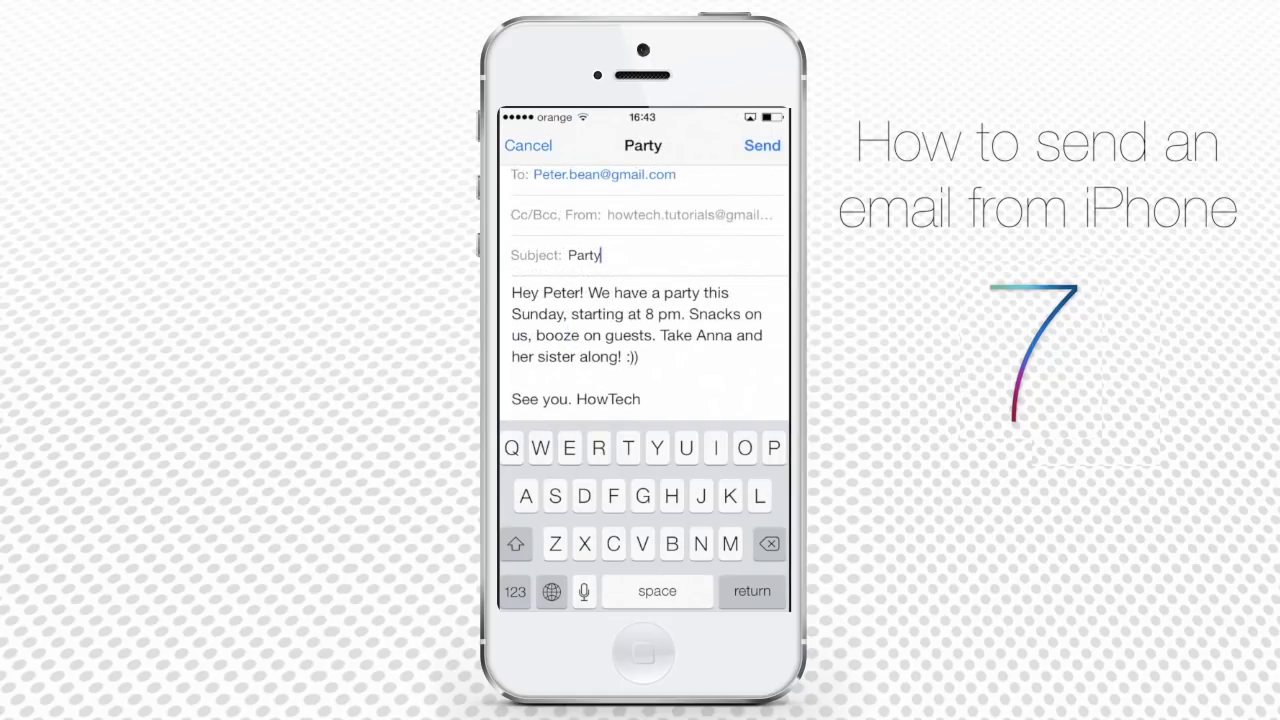
click(762, 145)
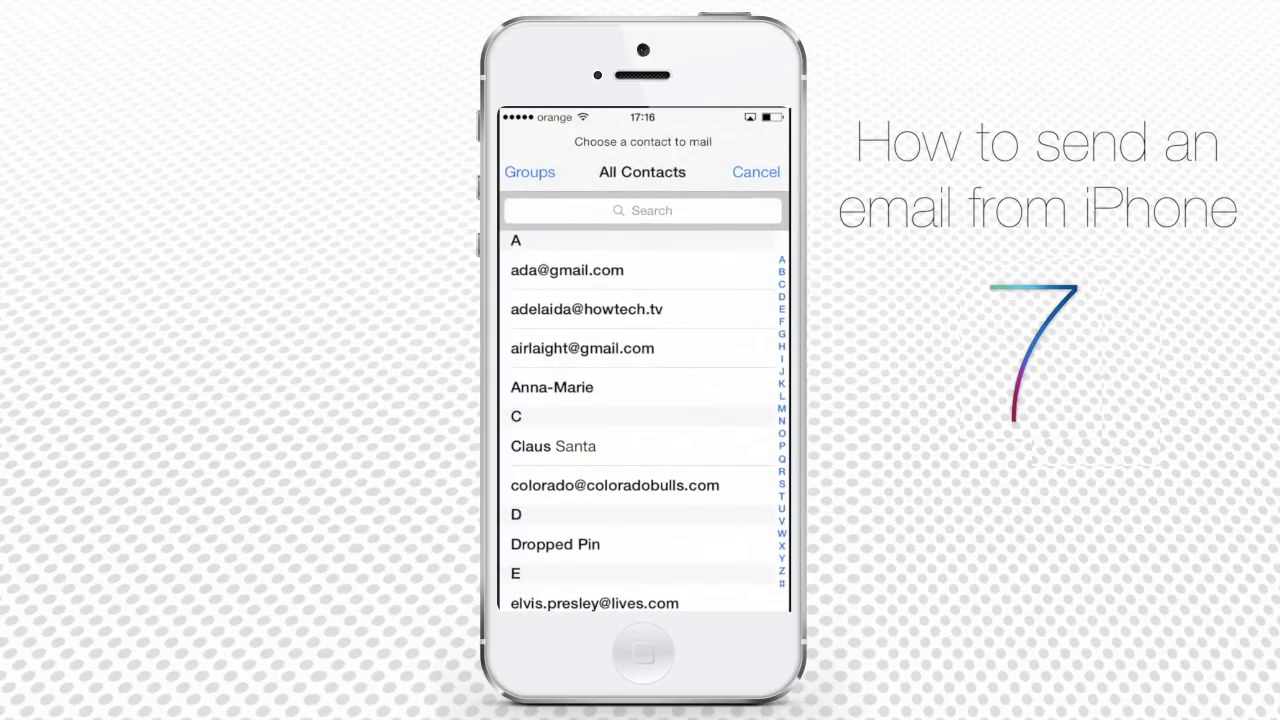
Add a Cc contact, a Bcc Gmail address, and the subject 'Check that out'
scroll(643, 420, down, 5)
scroll(643, 420, down, 5)
click(565, 289)
key(Return)
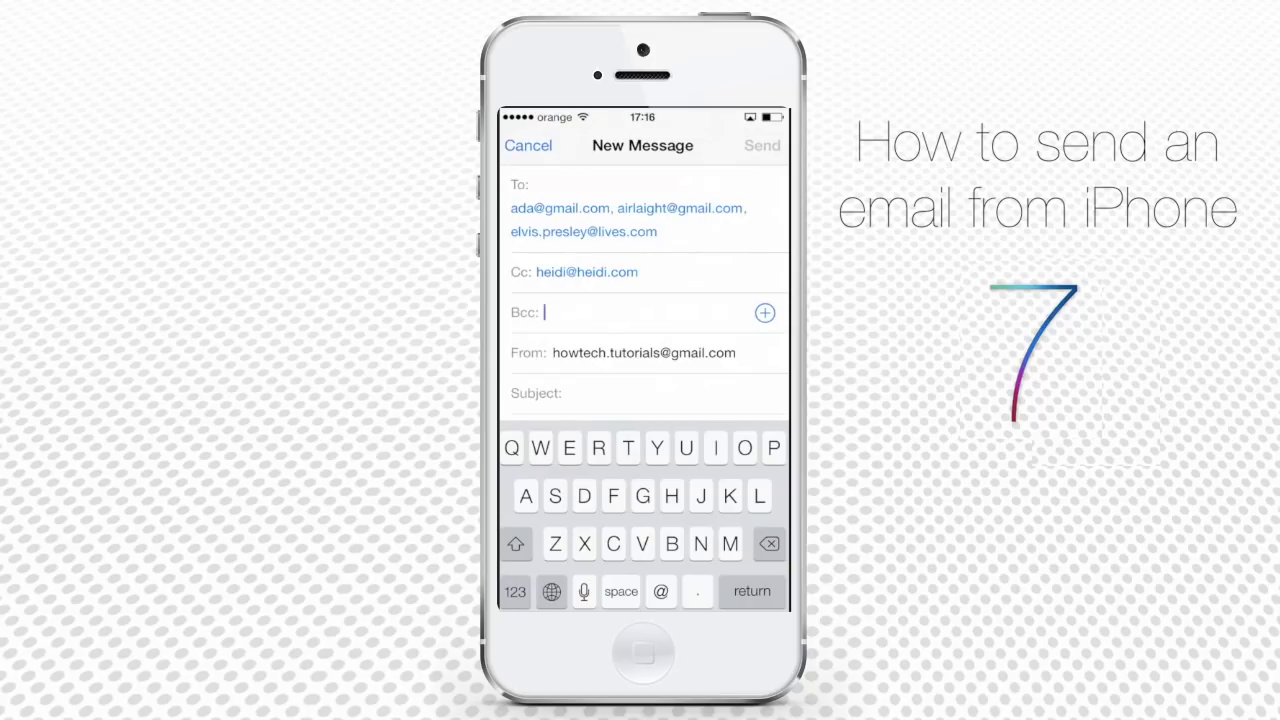
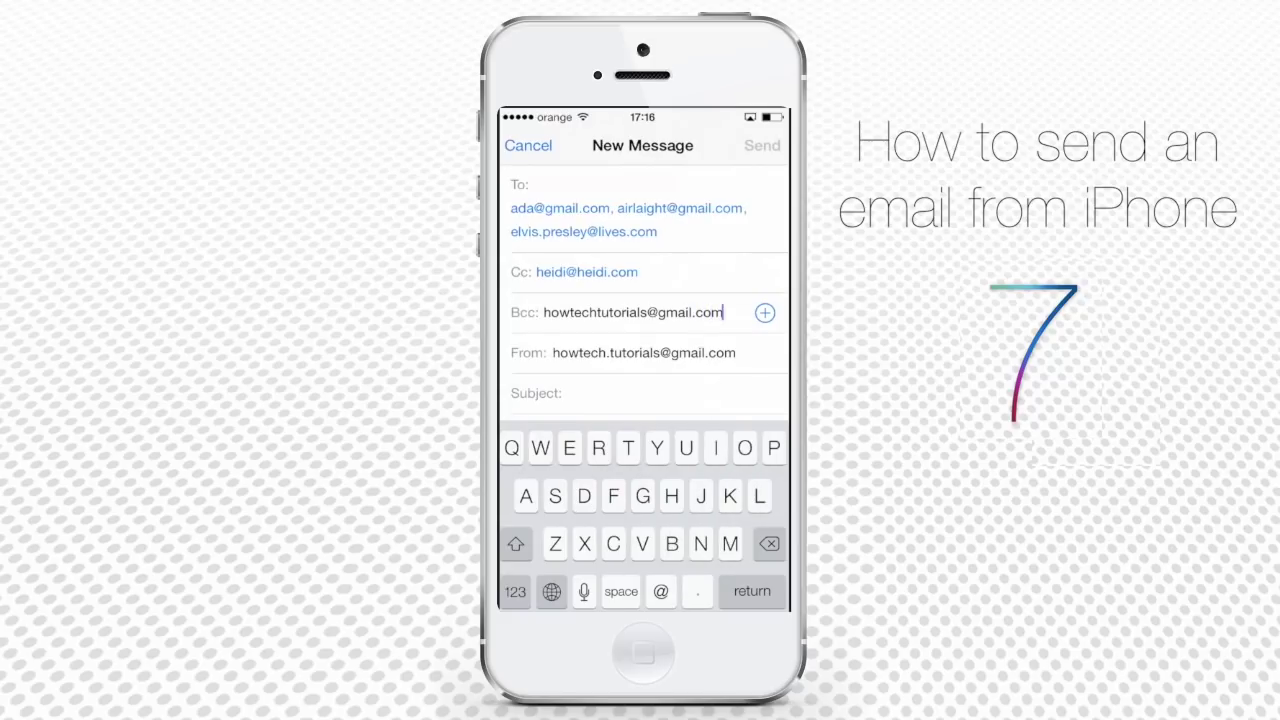
key(Return)
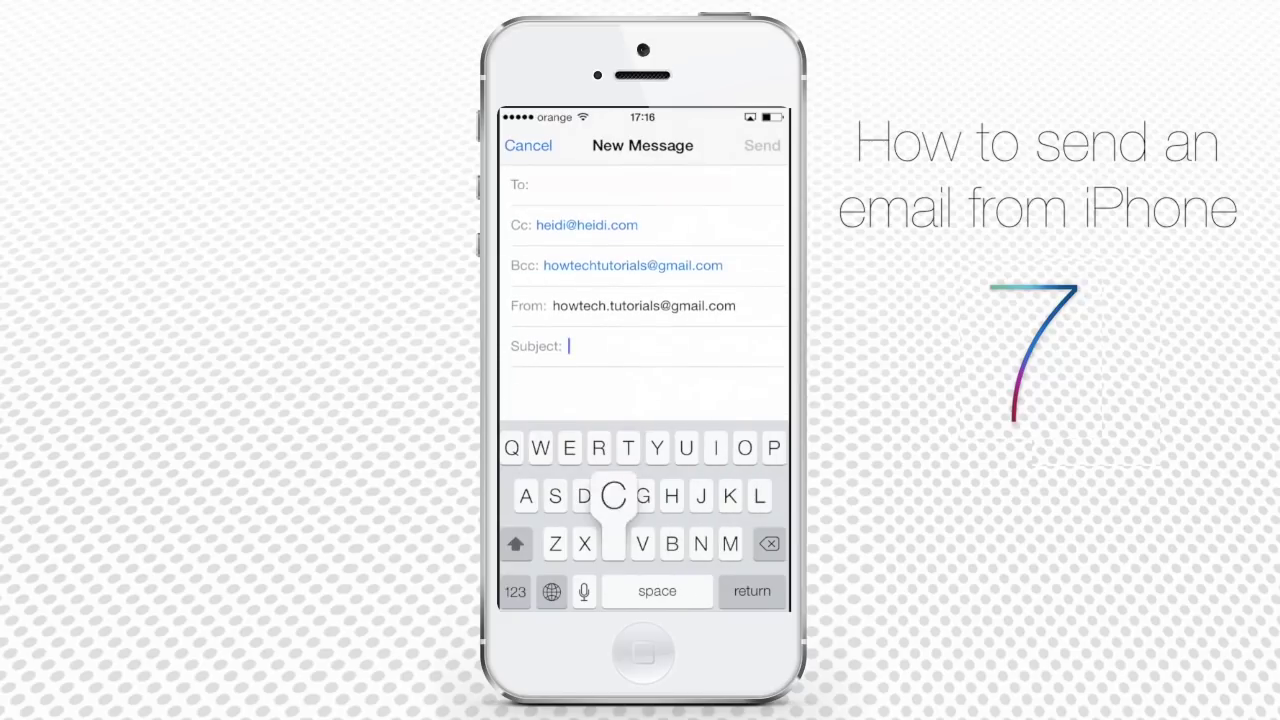
text(Check that out)
key(Return)
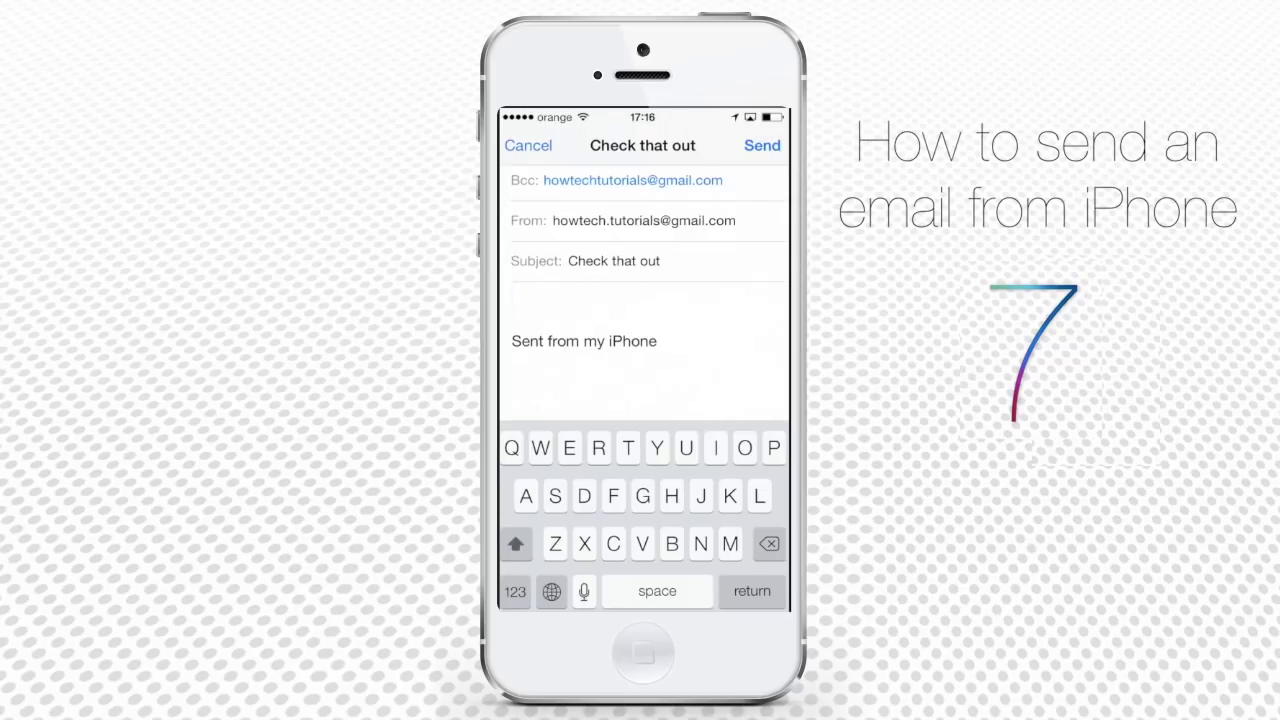
Attach the Video.MOV clip from Camera Roll to the message body
drag(705, 318, 514, 318)
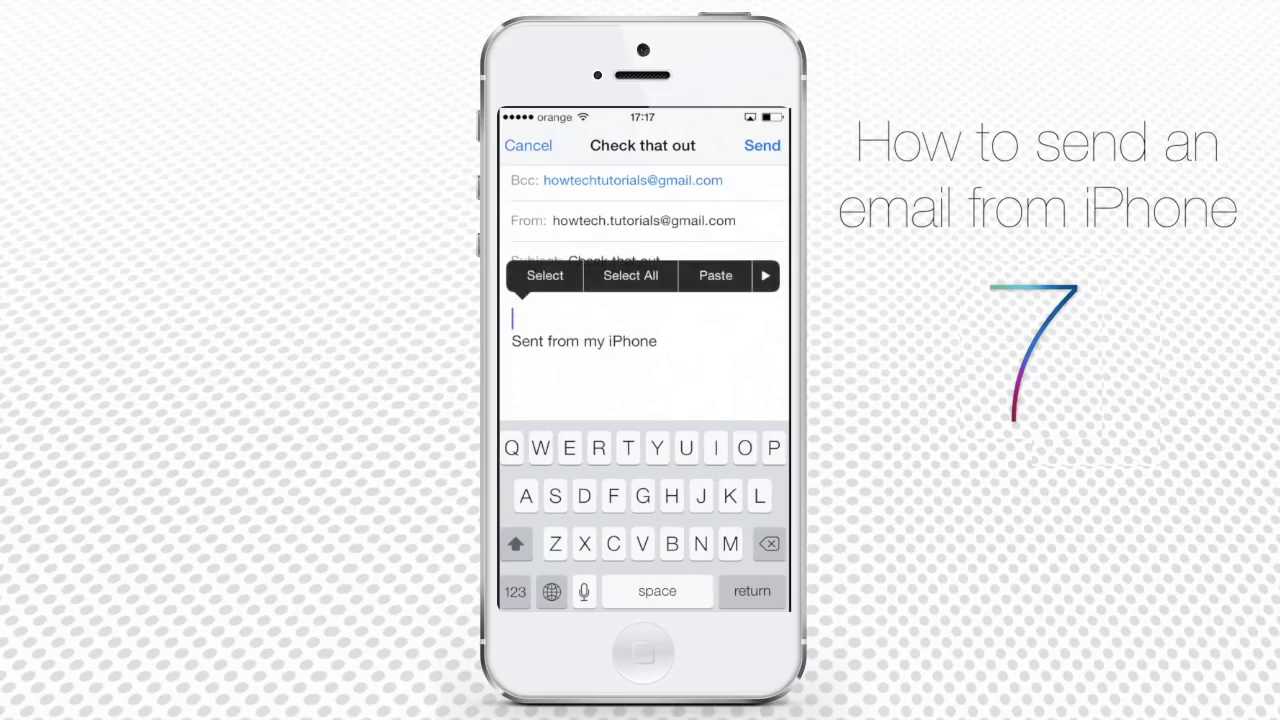
click(765, 275)
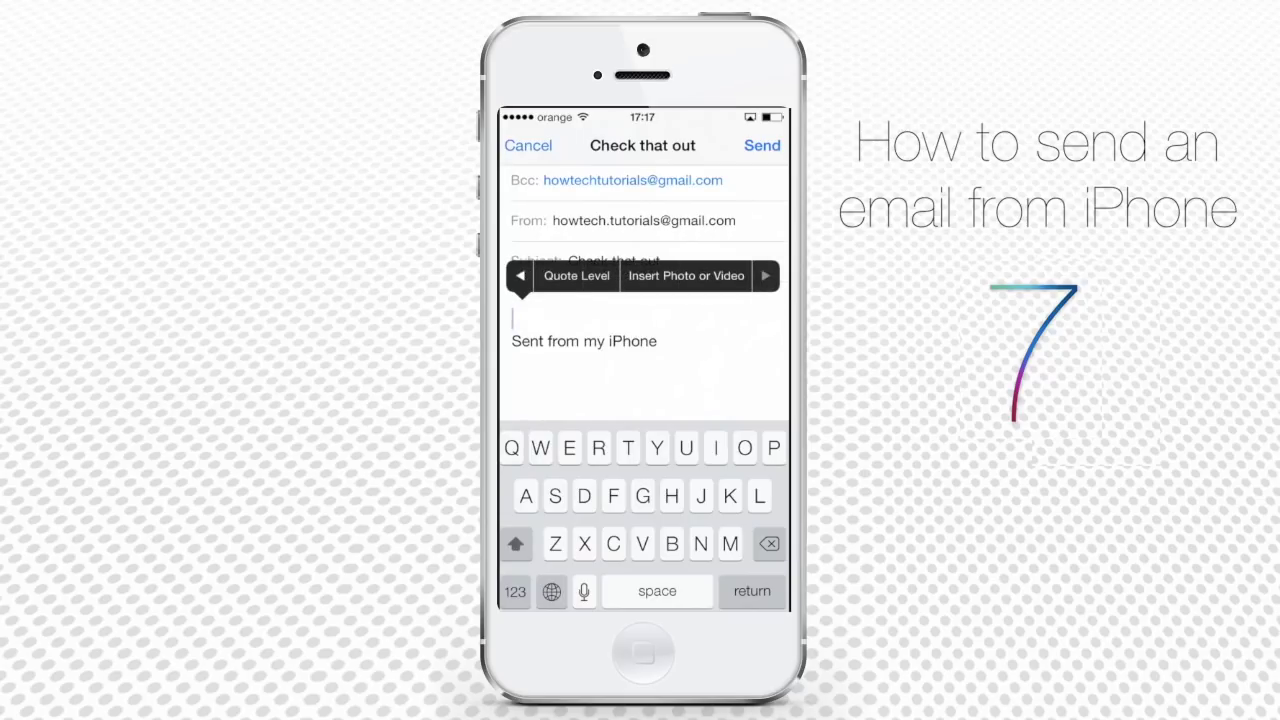
click(686, 275)
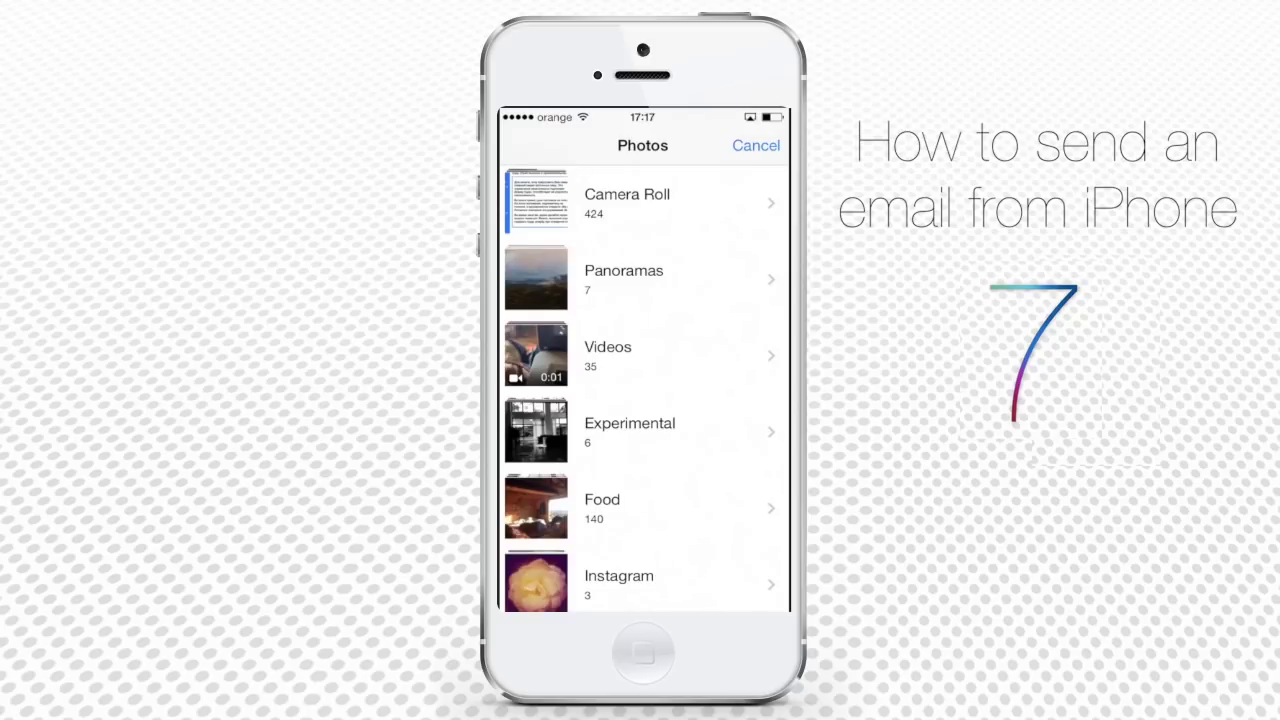
click(627, 200)
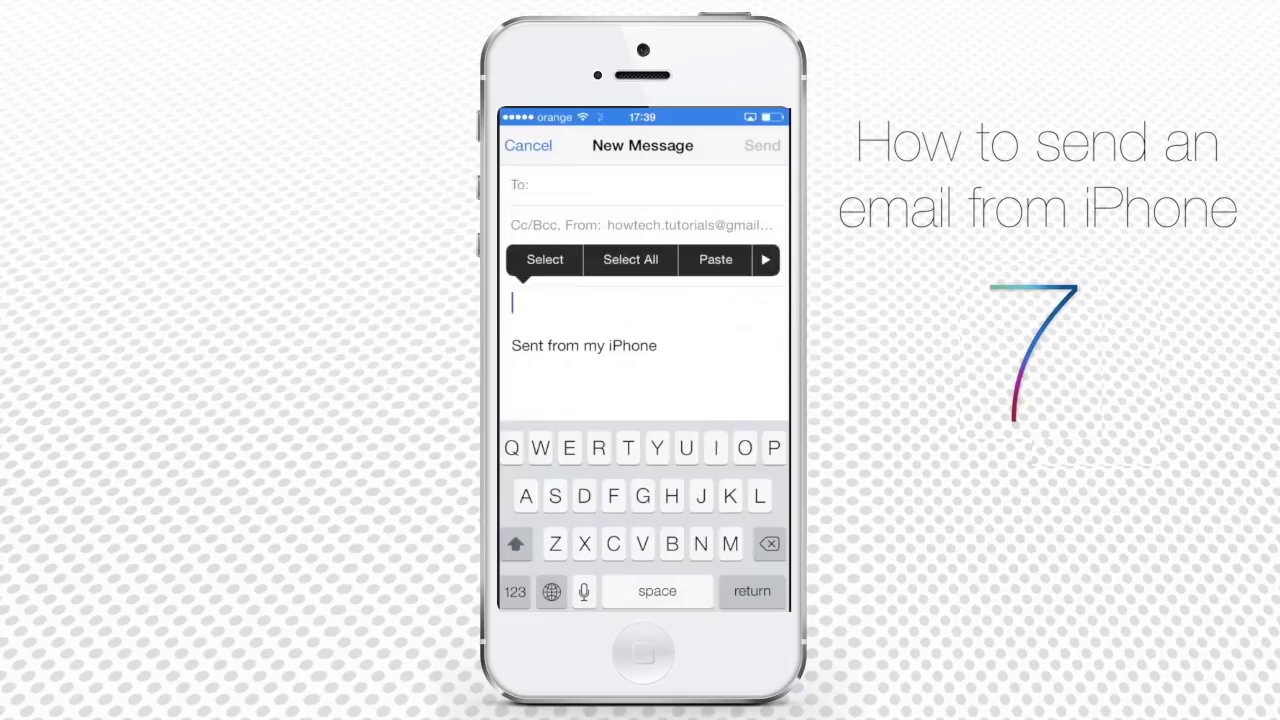
Insert the orangutan photo from Camera Roll into the new message's body
click(765, 259)
click(686, 259)
click(627, 228)
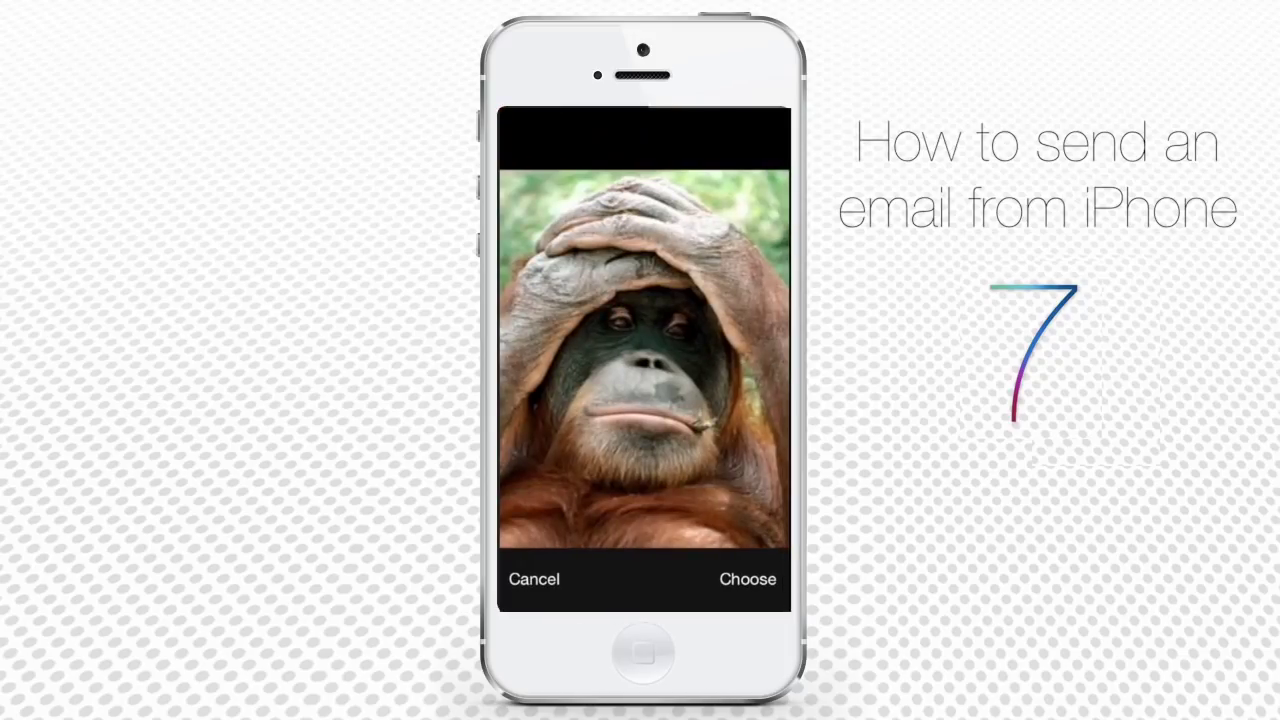
click(747, 579)
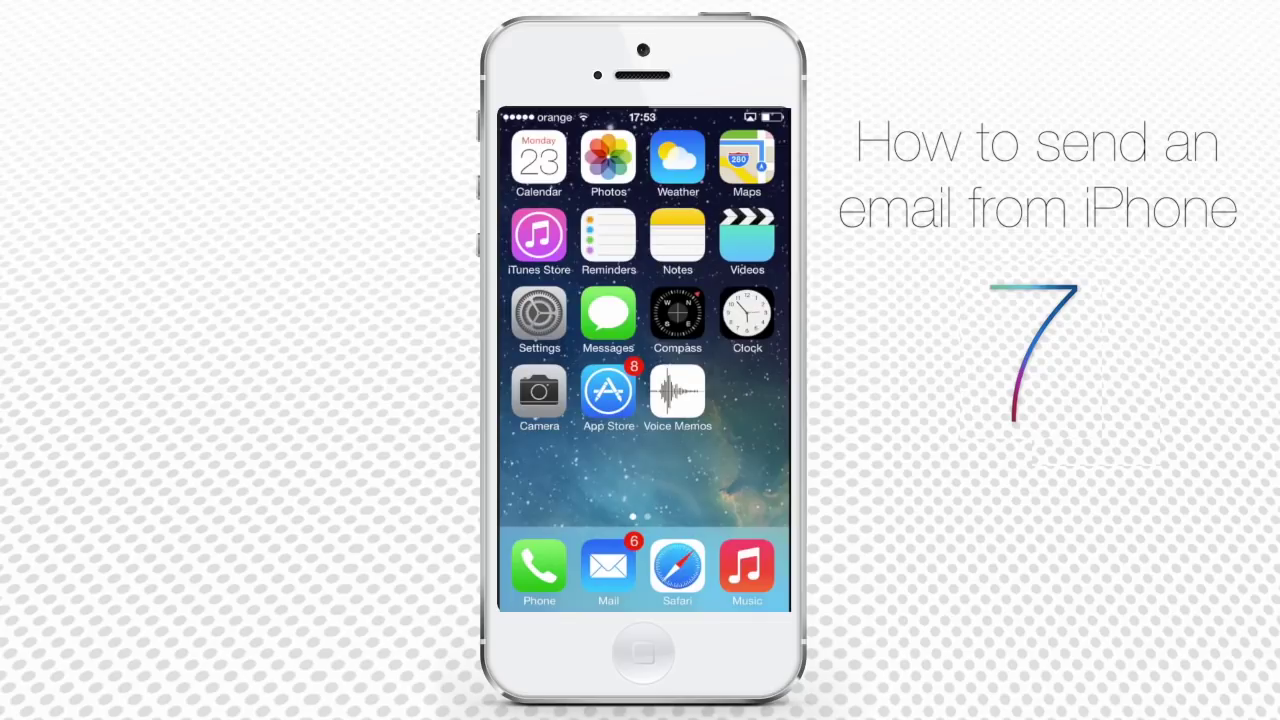
Share the test note from Notes into a new Mail message
click(677, 236)
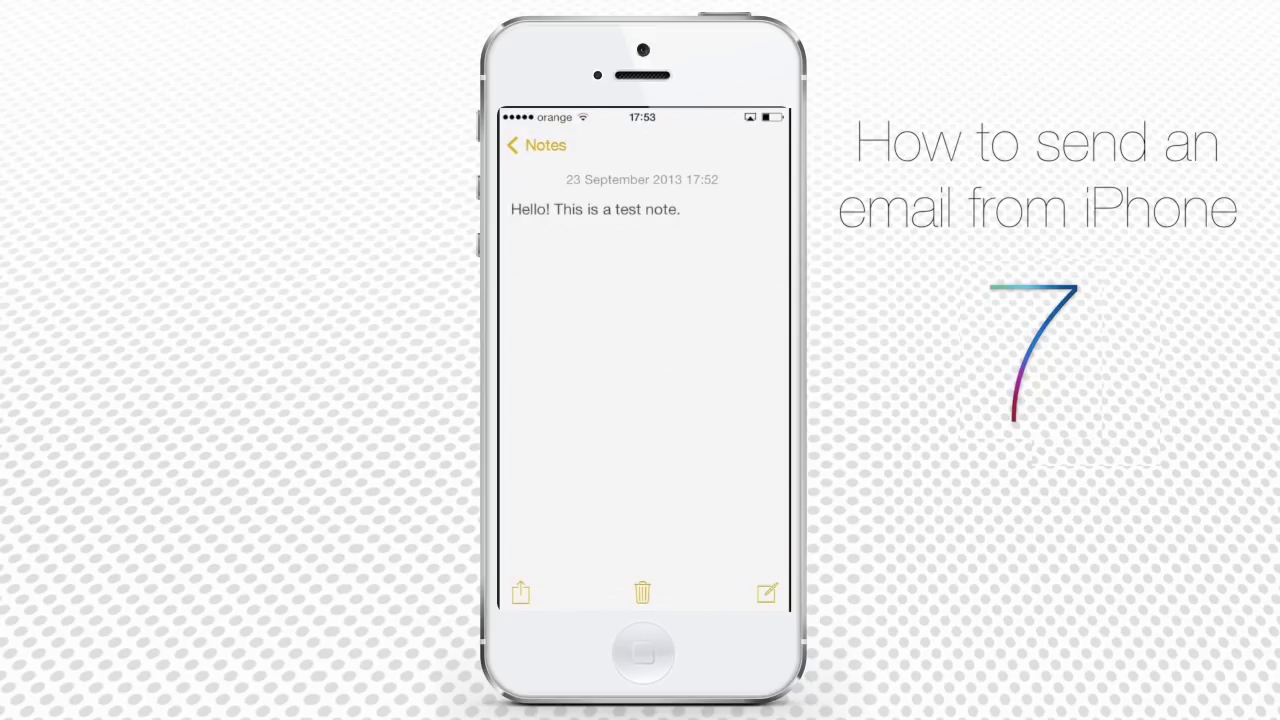
click(520, 593)
click(601, 400)
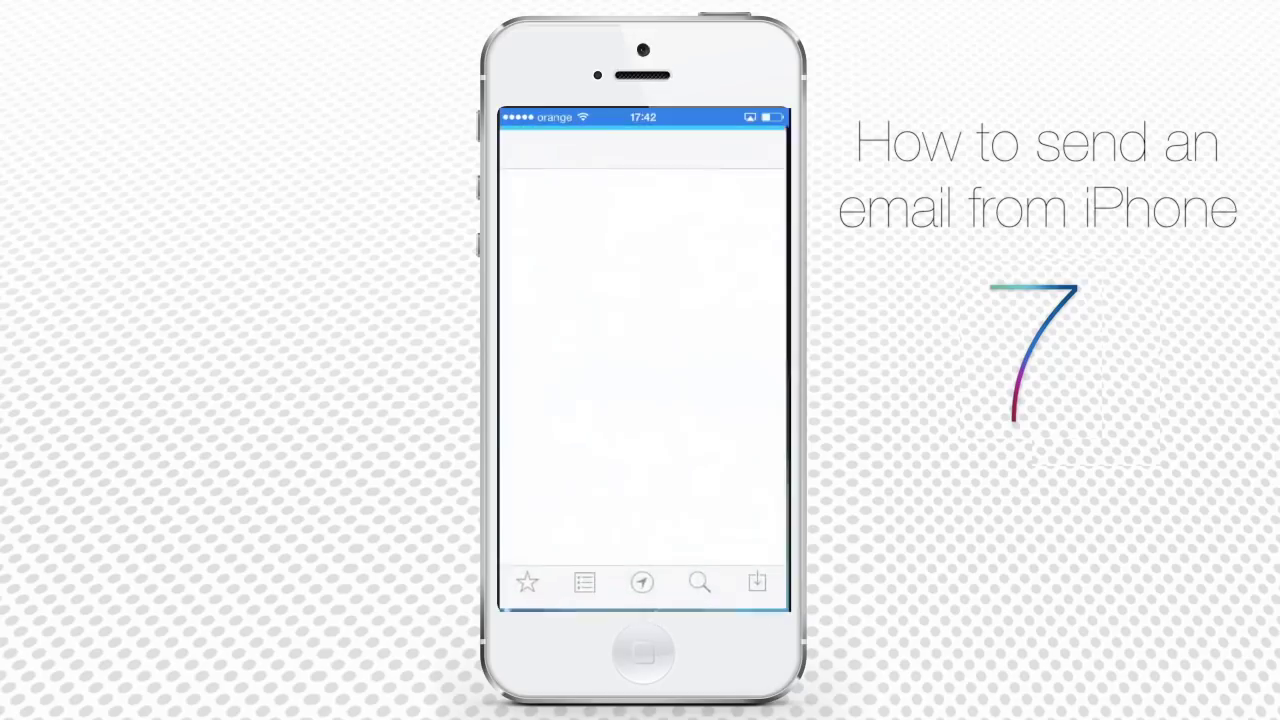
Search the App Store for 'files'
text(files)
key(Return)
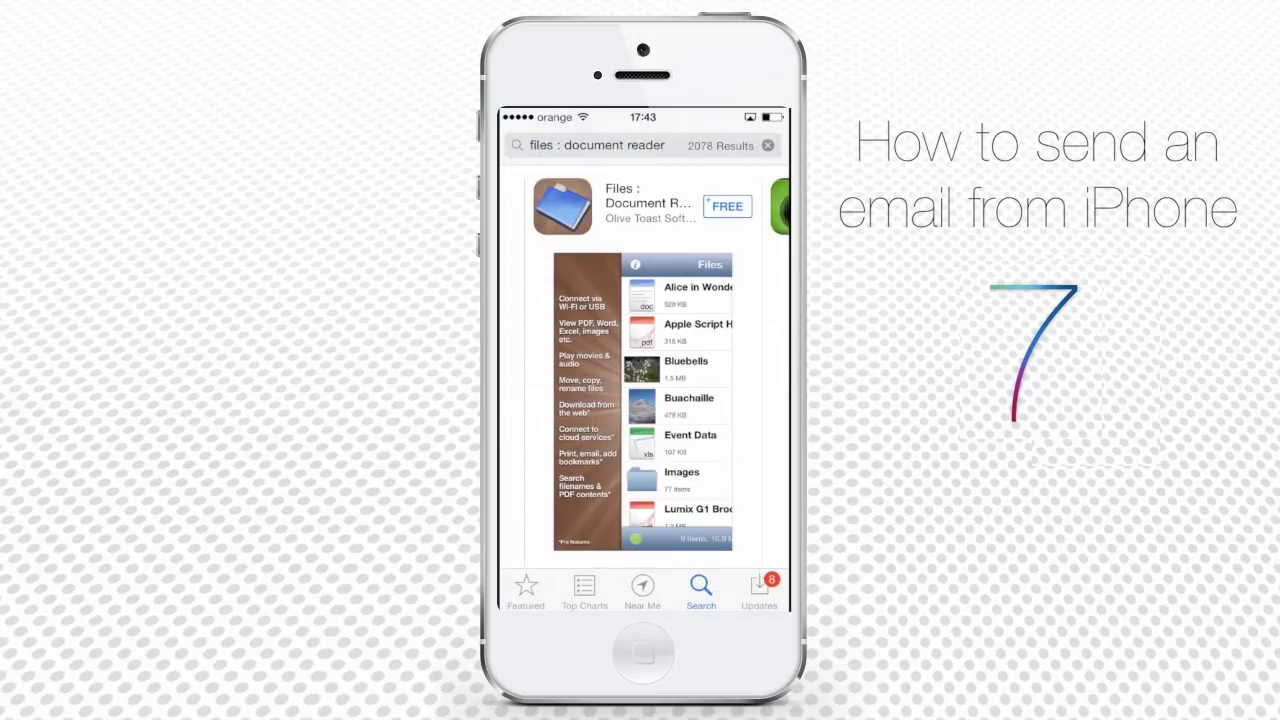